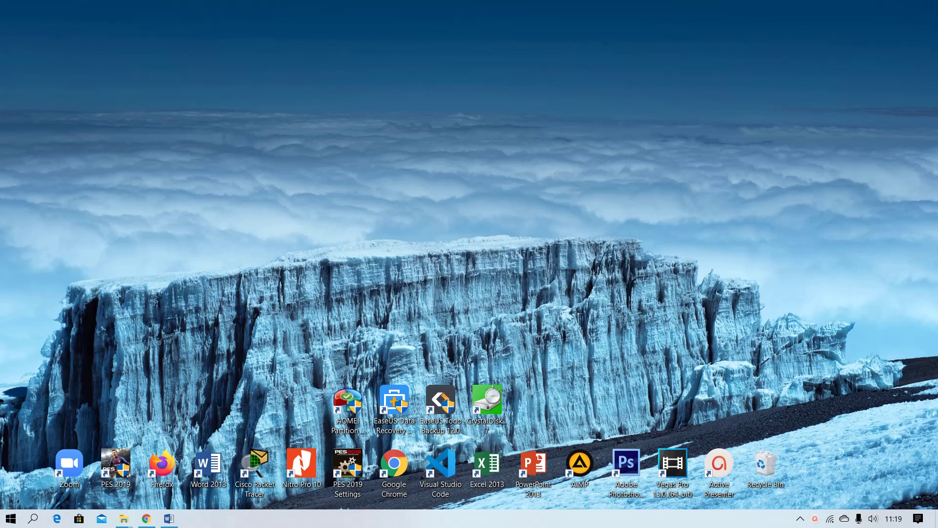
# Bring the Word 2013 window with blank Document3 to the front from the taskbar
pyautogui.click(166, 520)
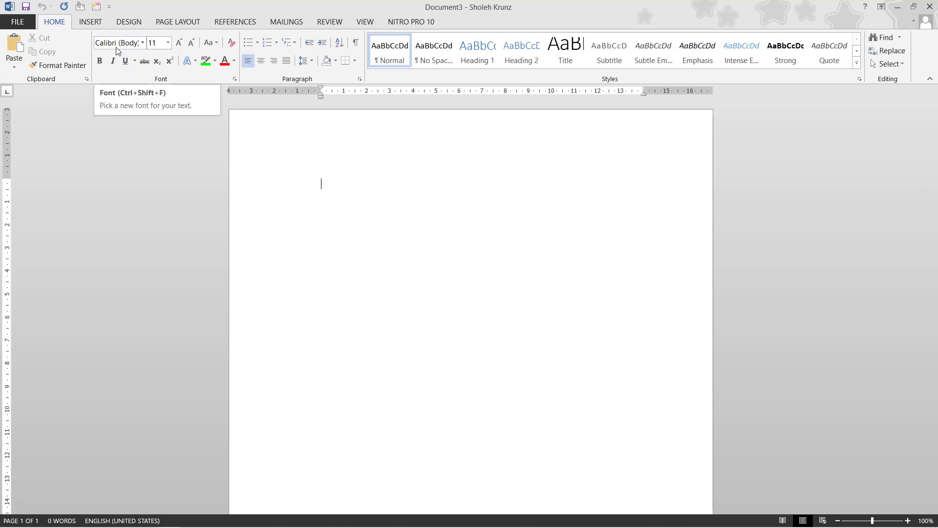
# Show the INSERT ribbon with its Chart and Picture commands
pyautogui.click(98, 23)
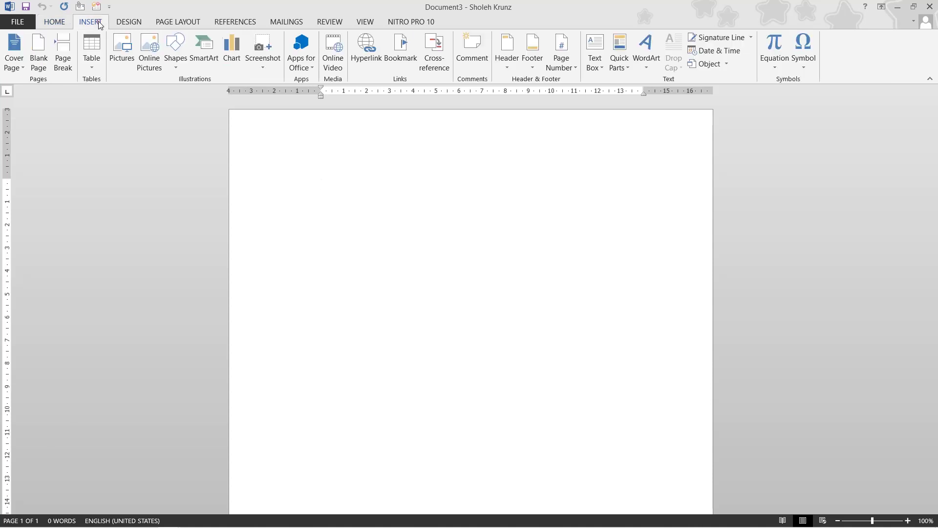
# Insert a Column > Clustered Column chart with sample data into the document
pyautogui.click(236, 64)
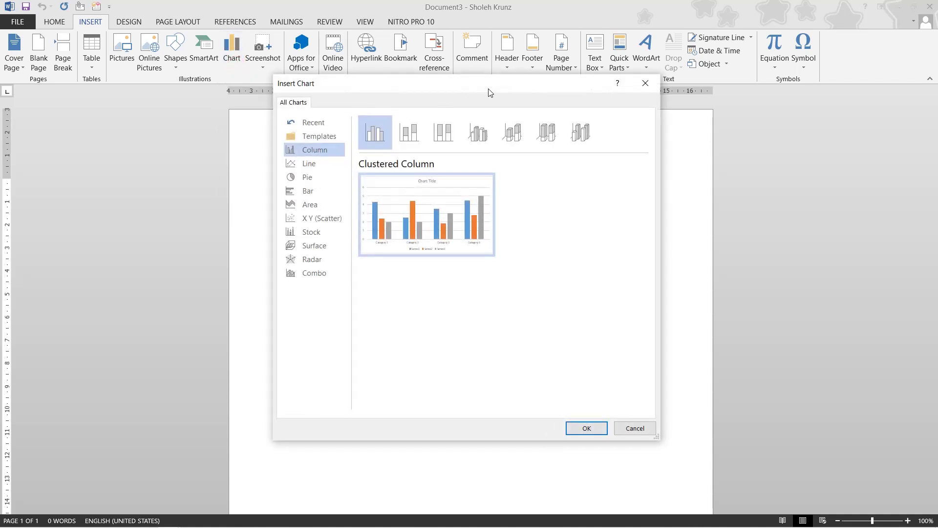
pyautogui.moveTo(496, 89); pyautogui.dragTo(479, 117)
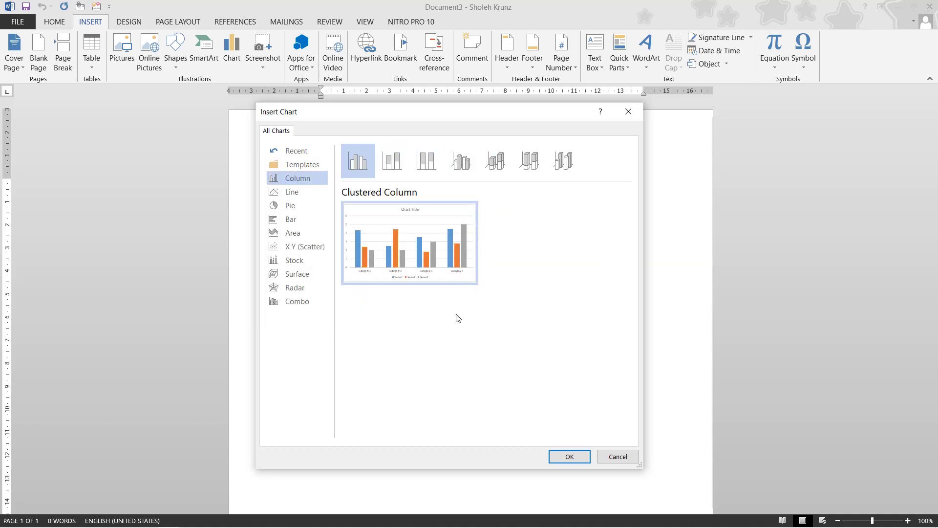
pyautogui.click(567, 458)
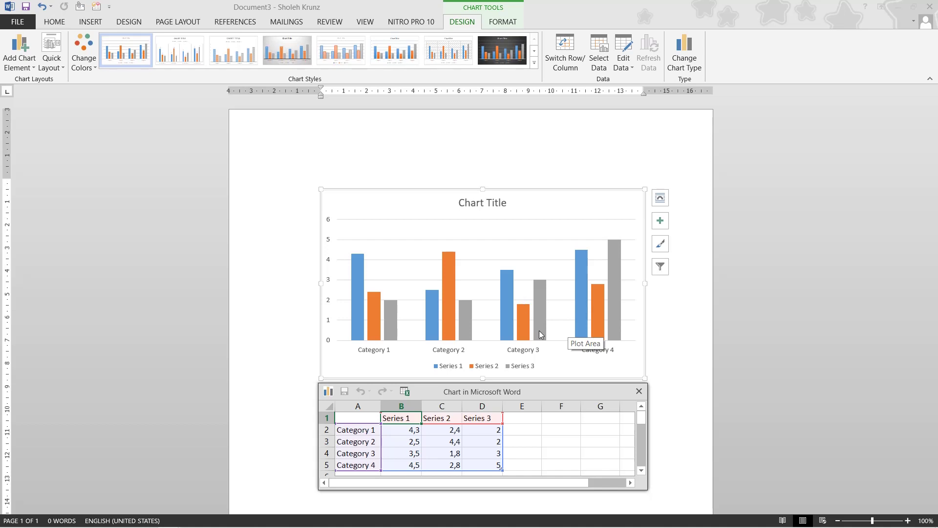
# Enlarge the chart's data sheet and place it to the left of the chart
pyautogui.scroll(-2, 597, 397)
pyautogui.scroll(2, 597, 422)
pyautogui.moveTo(556, 391); pyautogui.dragTo(551, 403)
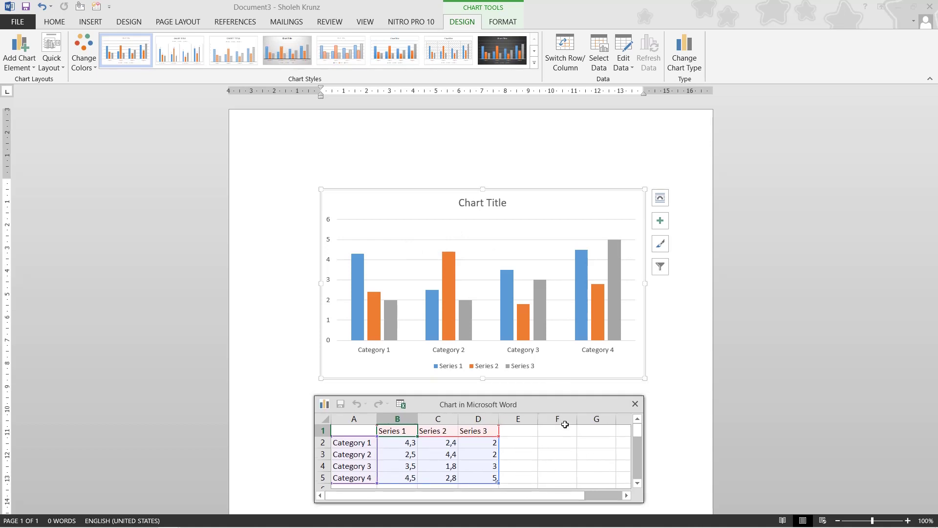
pyautogui.moveTo(517, 403)
pyautogui.mouseDown()
pyautogui.moveTo(811, 130)
pyautogui.moveTo(570, 483)
pyautogui.moveTo(611, 329)
pyautogui.mouseUp()
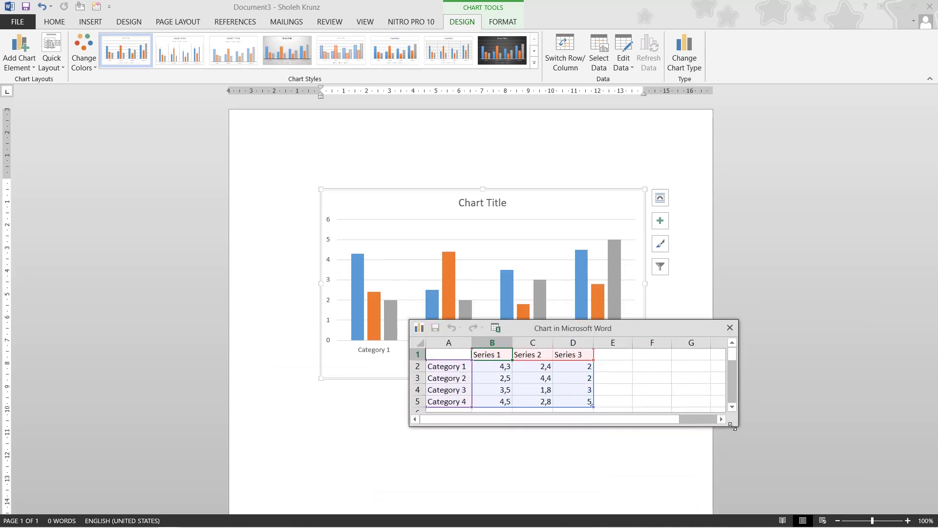
pyautogui.moveTo(739, 425); pyautogui.dragTo(783, 459)
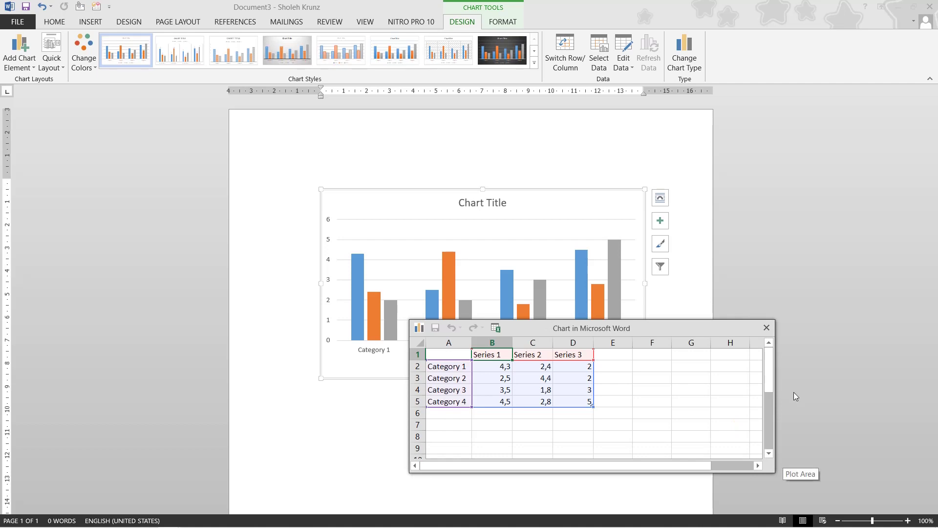
pyautogui.moveTo(714, 329)
pyautogui.mouseDown()
pyautogui.moveTo(587, 368)
pyautogui.moveTo(319, 203)
pyautogui.moveTo(330, 205)
pyautogui.mouseUp()
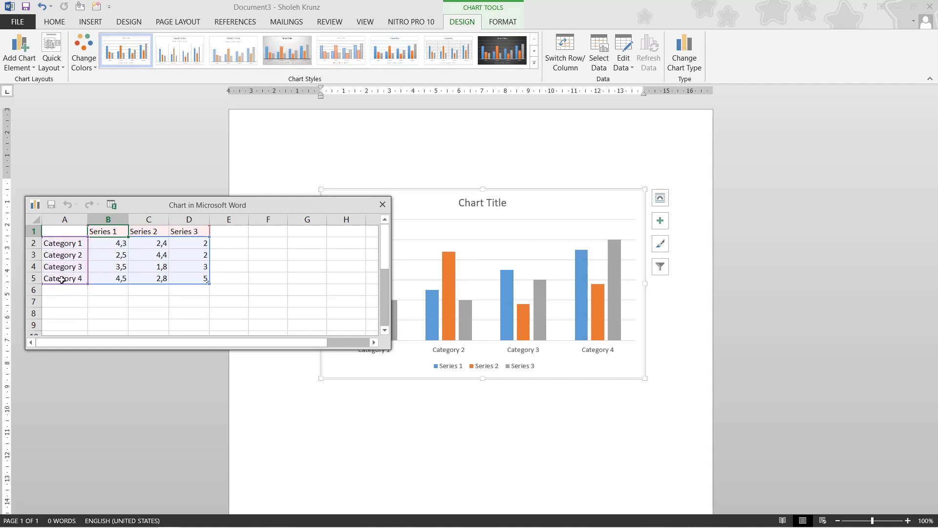
pyautogui.click(62, 278)
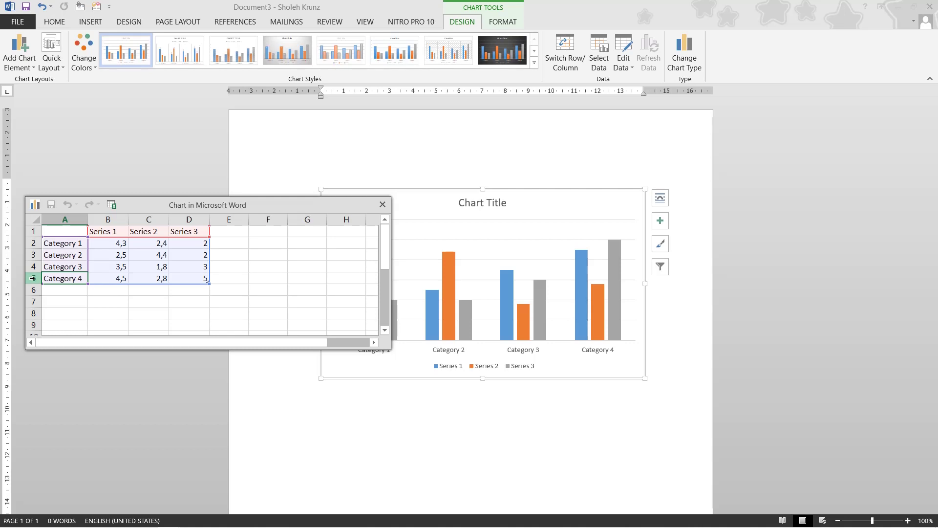
pyautogui.click(33, 278)
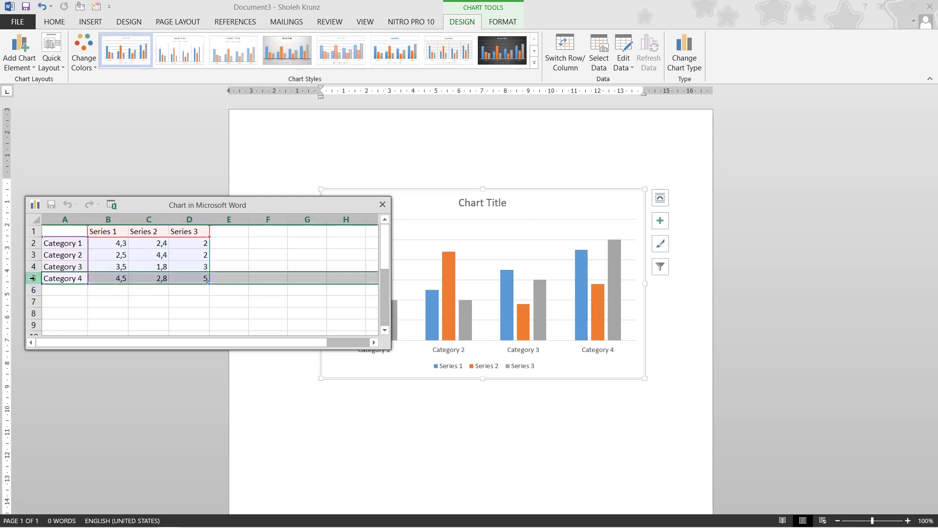
pyautogui.rightClick(33, 278)
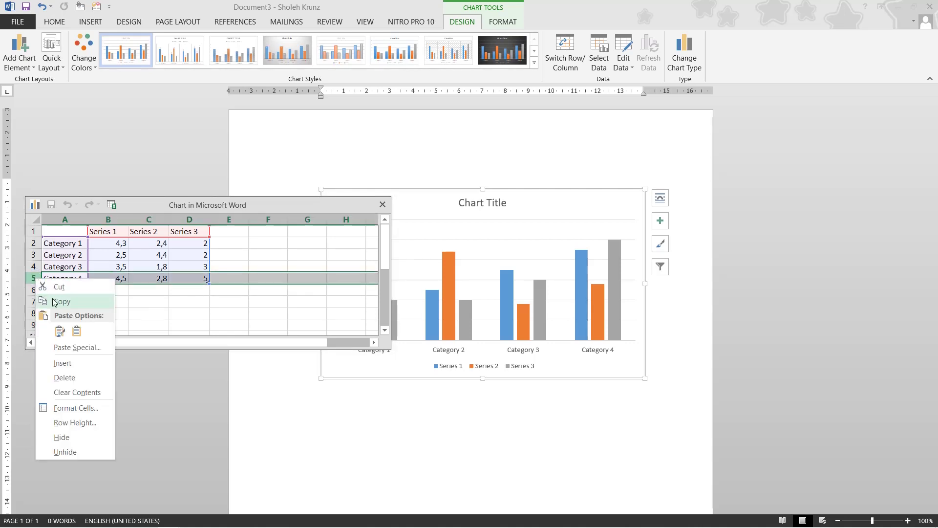
pyautogui.click(87, 362)
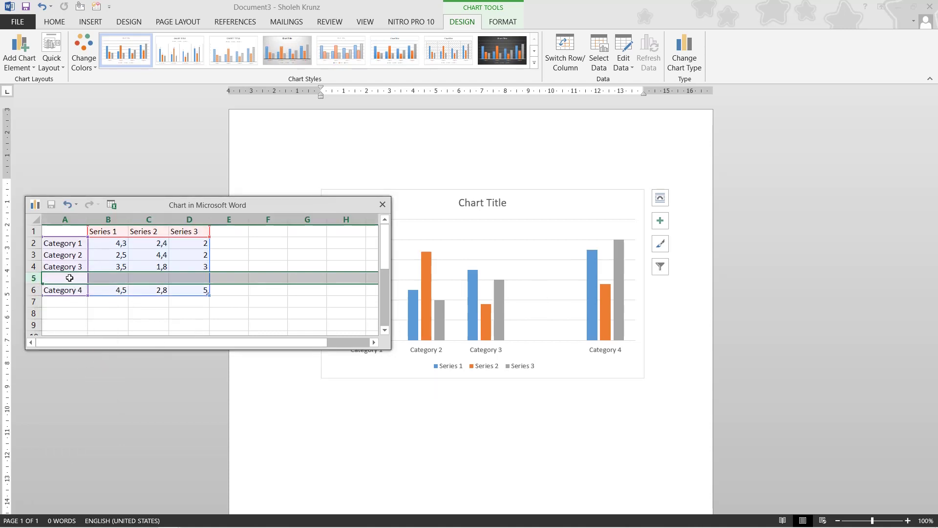
pyautogui.rightClick(34, 278)
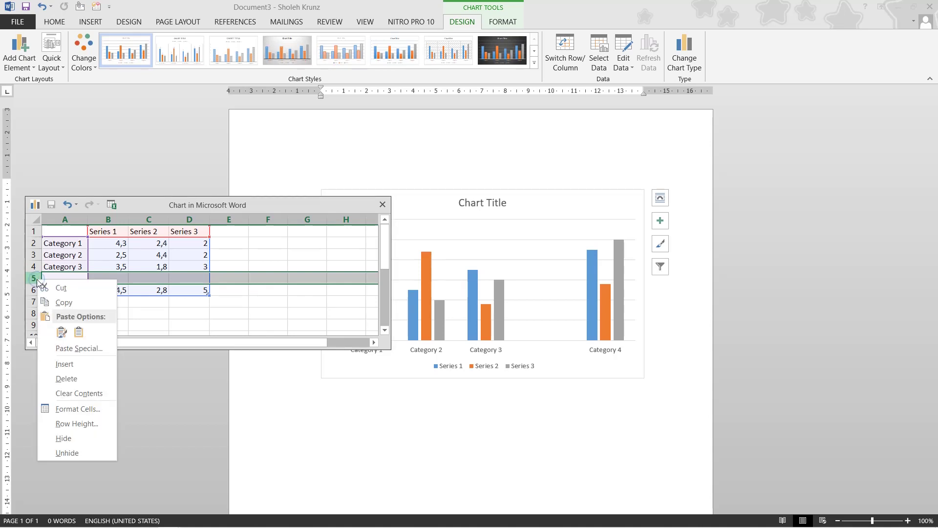
pyautogui.click(81, 380)
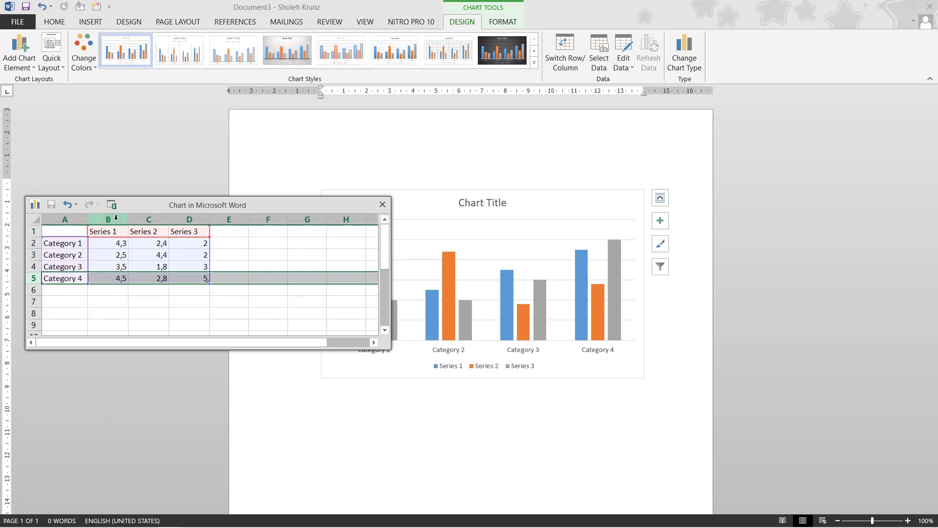
pyautogui.rightClick(116, 221)
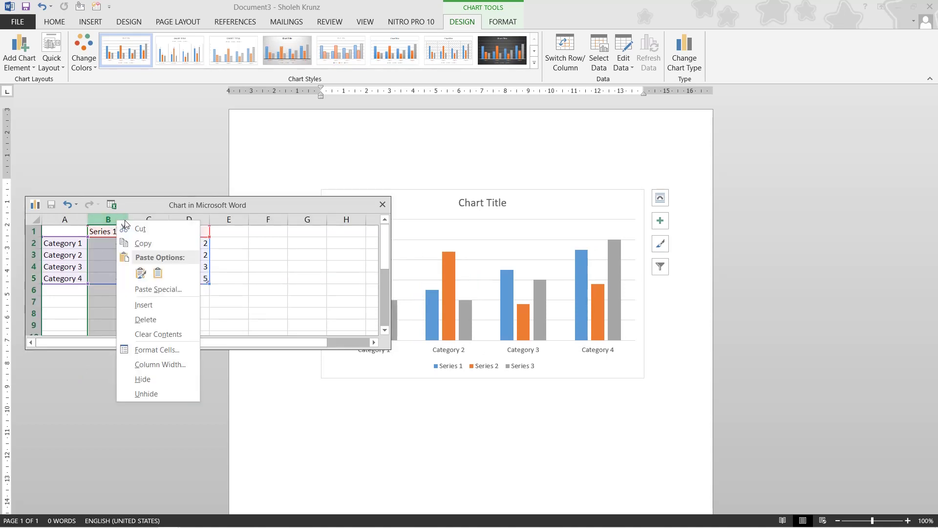
pyautogui.click(154, 304)
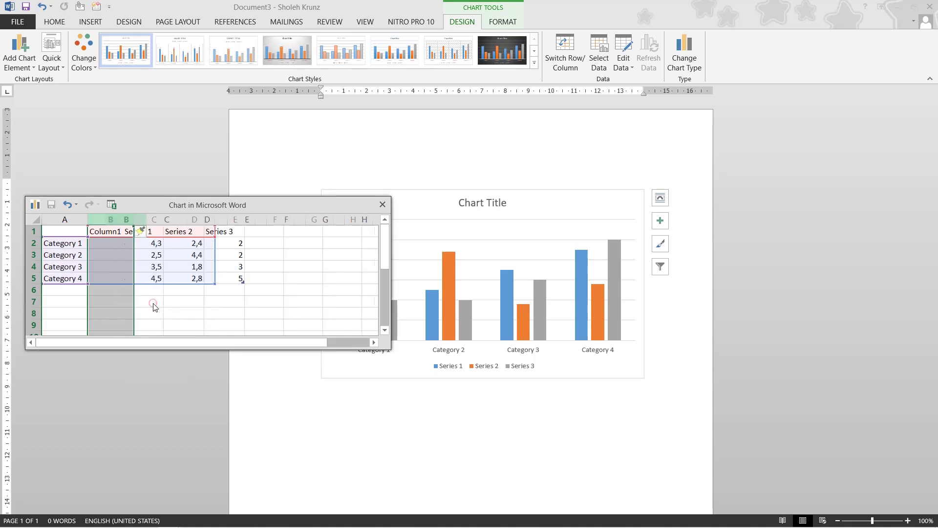
pyautogui.rightClick(120, 218)
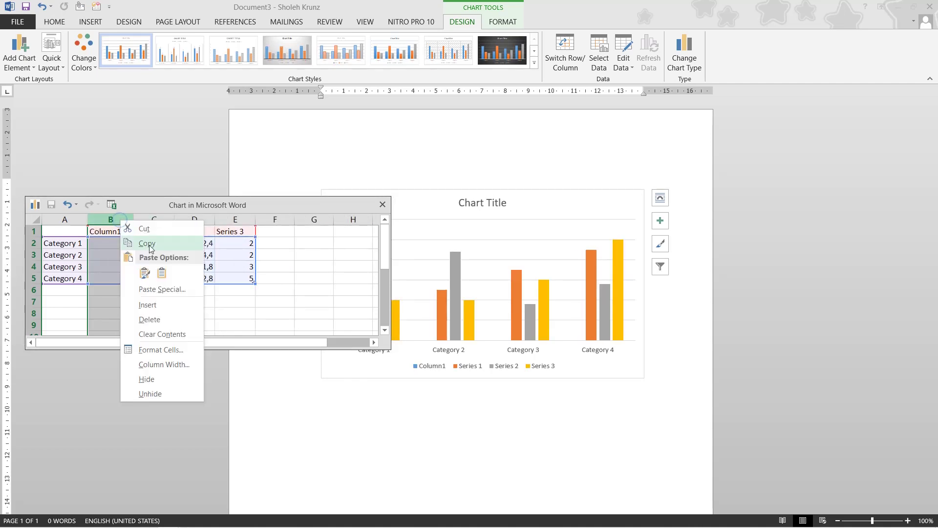
pyautogui.click(176, 319)
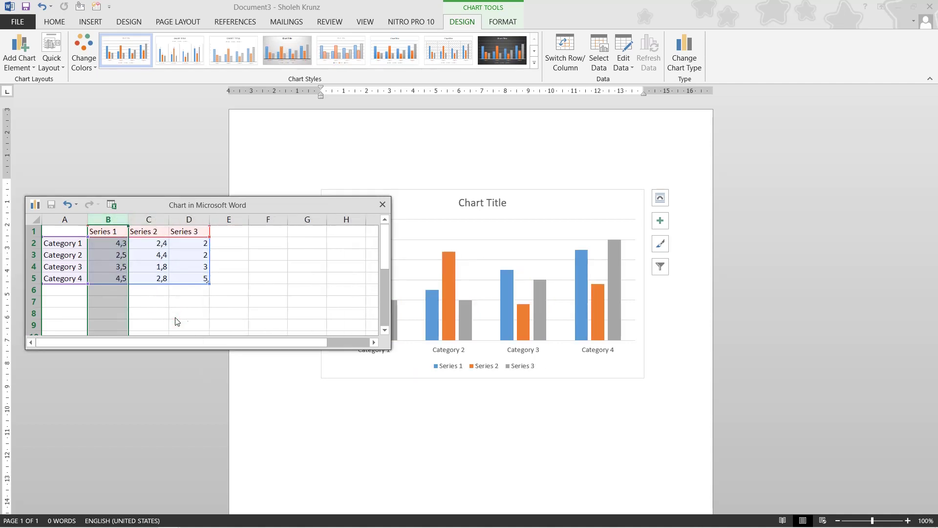
# Rename the three series to Jakarta, Bandung and Lampung in cells B1–D1
pyautogui.click(104, 230)
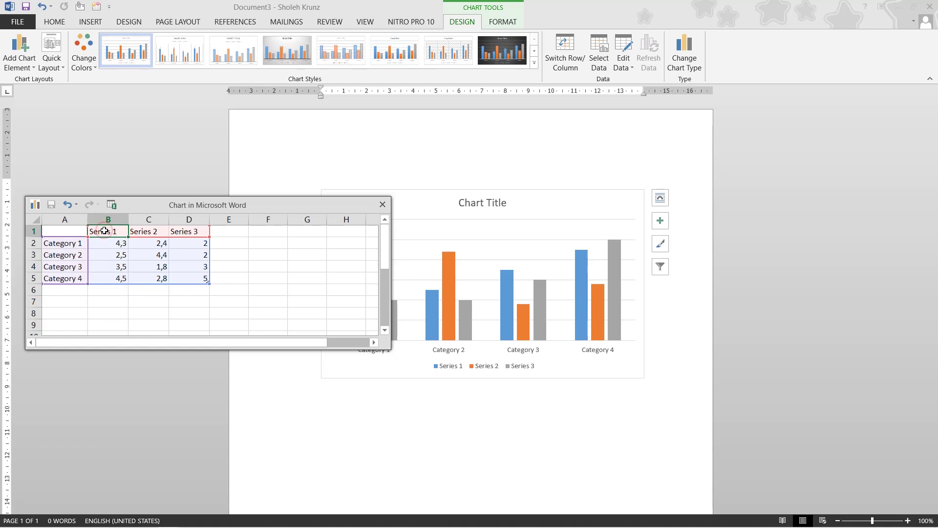
pyautogui.write('J')
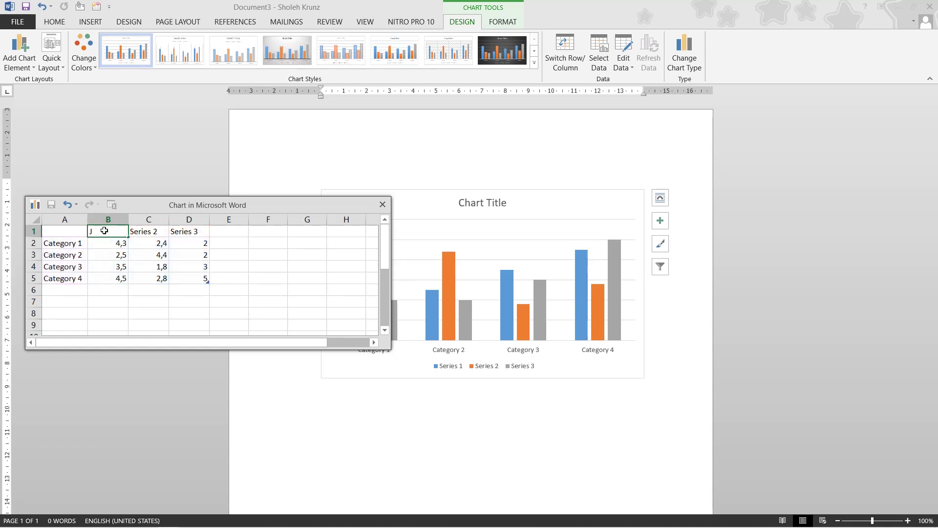
pyautogui.write('akarta')
pyautogui.click(152, 233)
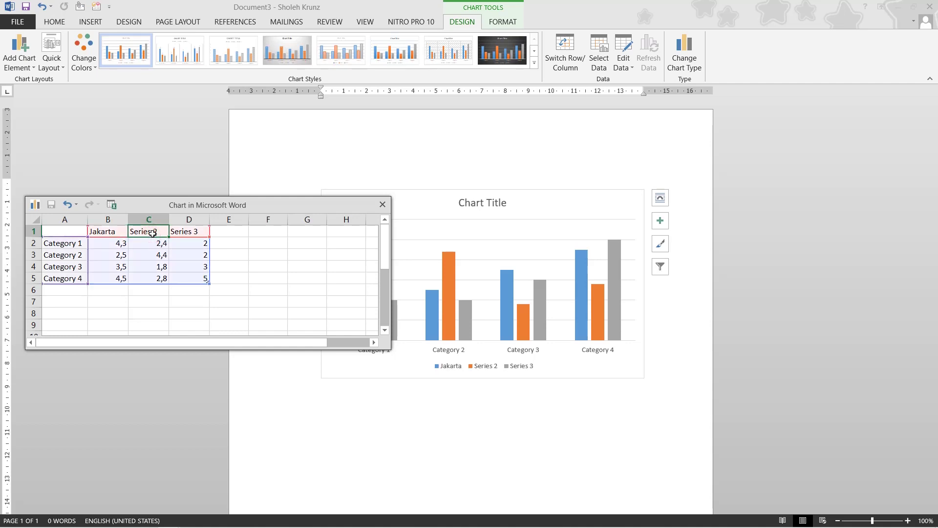
pyautogui.write('Bandung')
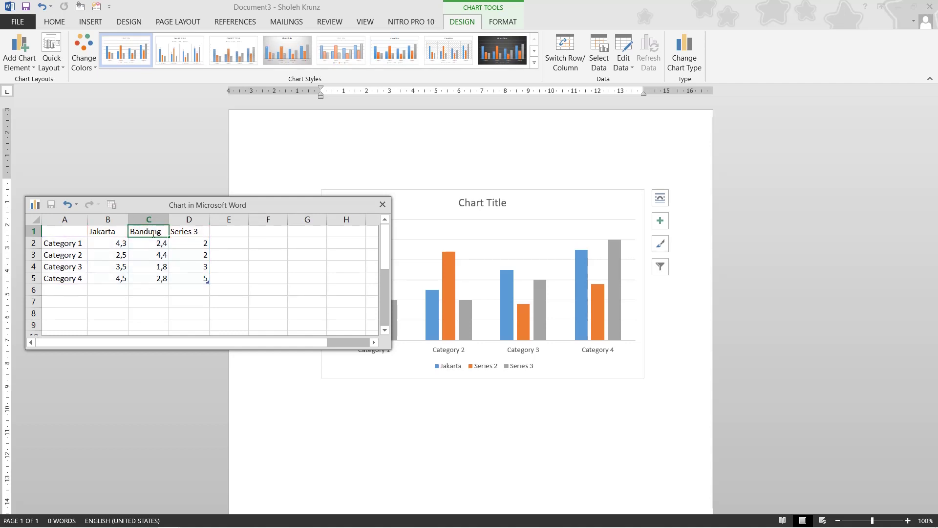
pyautogui.click(184, 231)
pyautogui.write('Lampung')
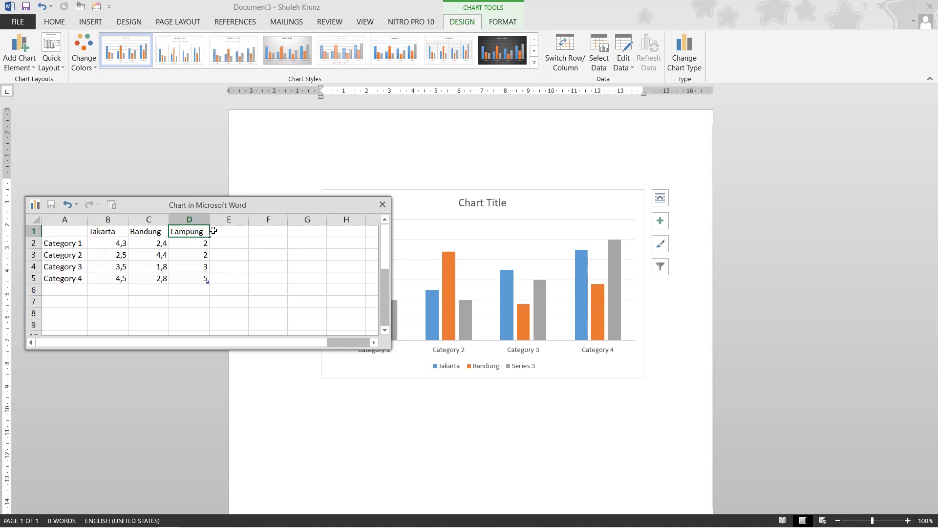
# Insert a blank column before Lampung and head it Medan
pyautogui.rightClick(202, 220)
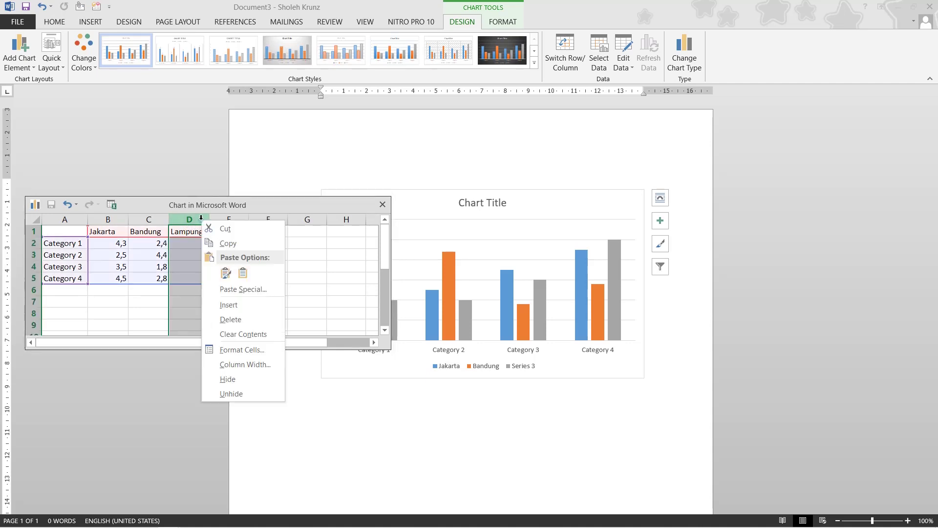
pyautogui.click(245, 305)
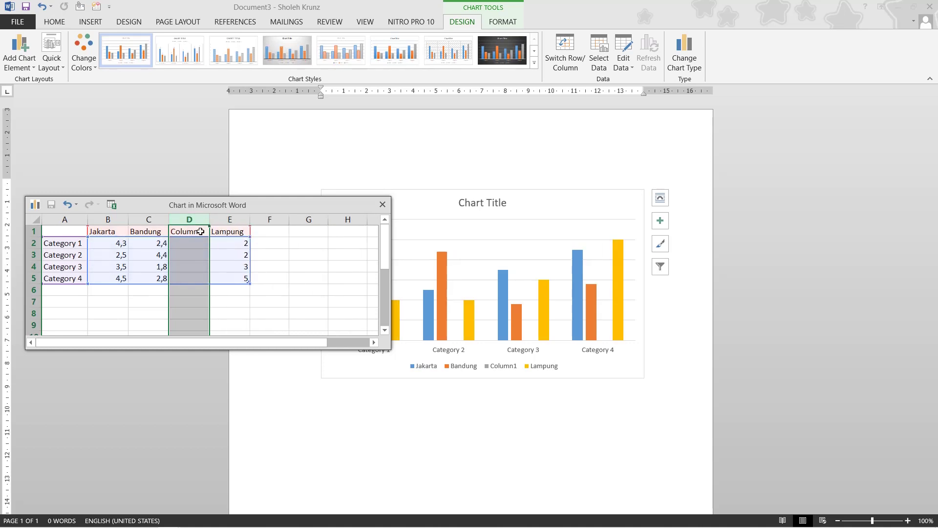
pyautogui.write('M')
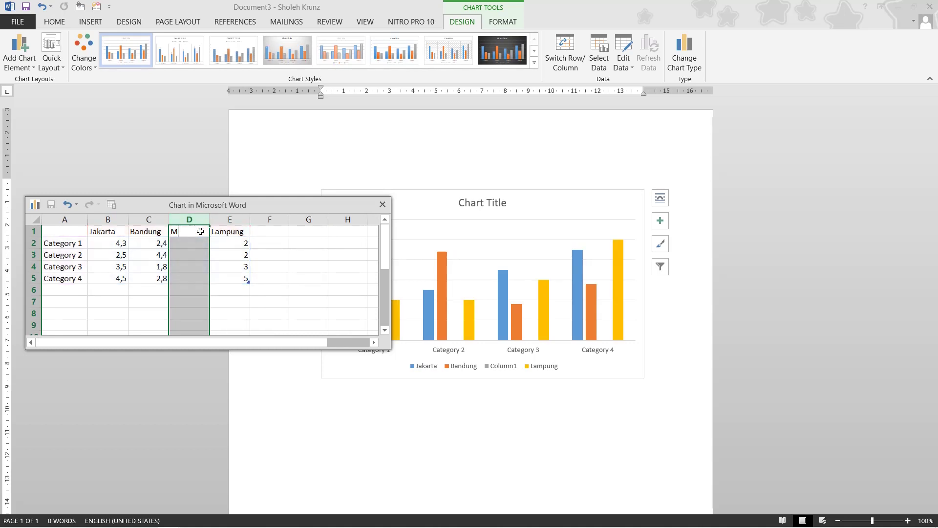
pyautogui.write('edan')
# Confirm Medan and relabel the categories as 2017, 2018, 2019 and 2020
pyautogui.click(71, 244)
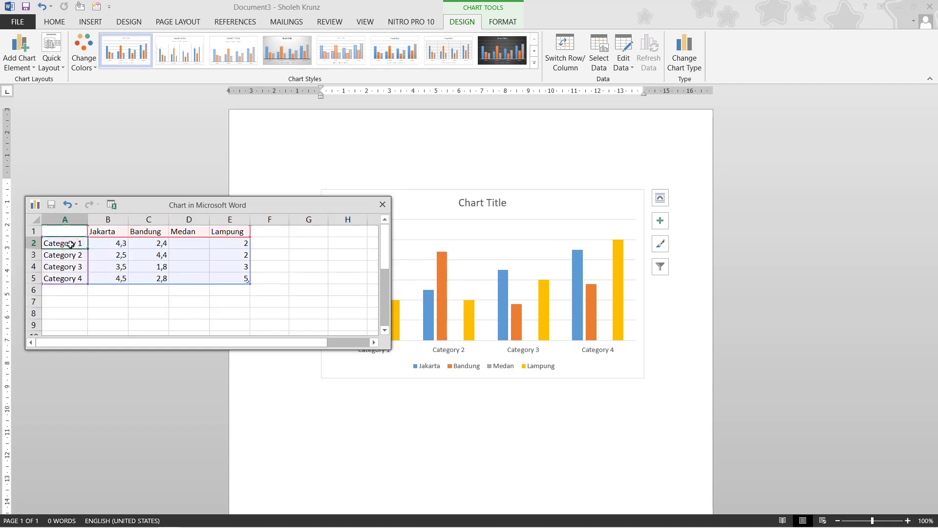
pyautogui.write('20')
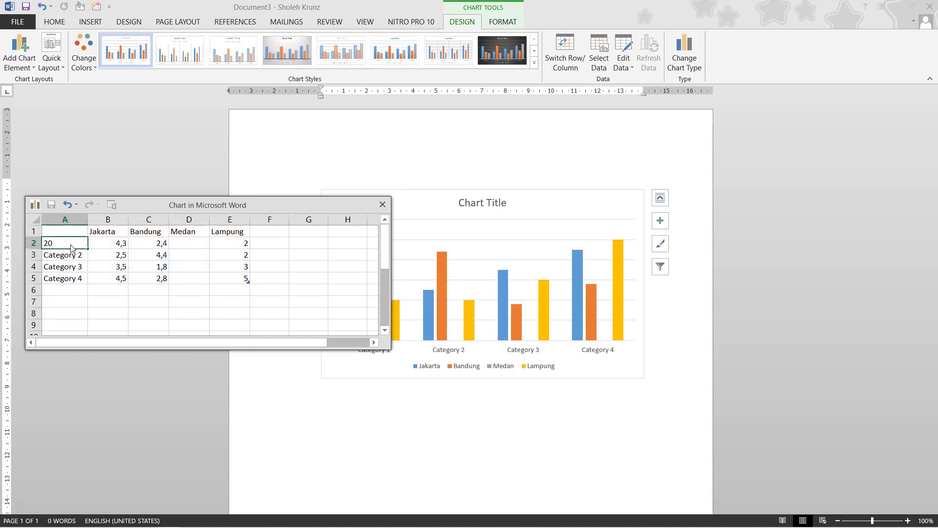
pyautogui.write('17')
pyautogui.click(79, 255)
pyautogui.write('2018')
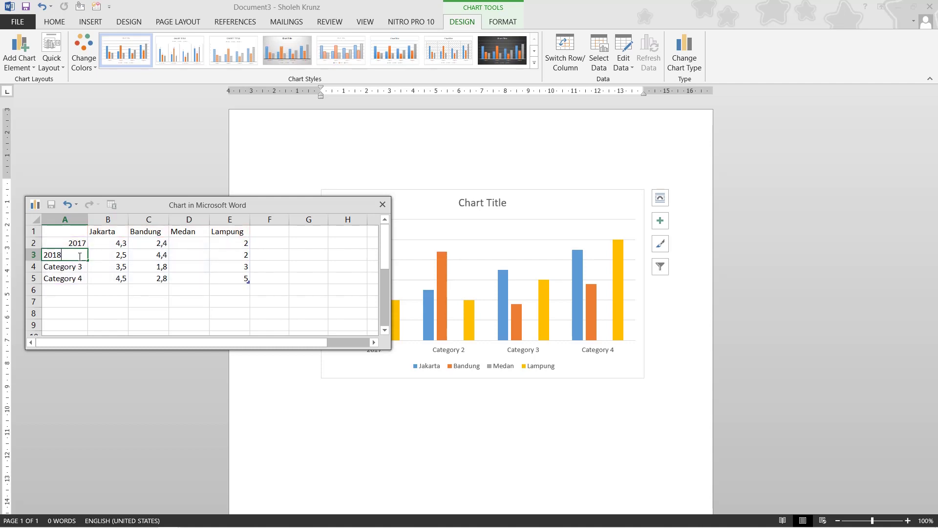
pyautogui.click(80, 267)
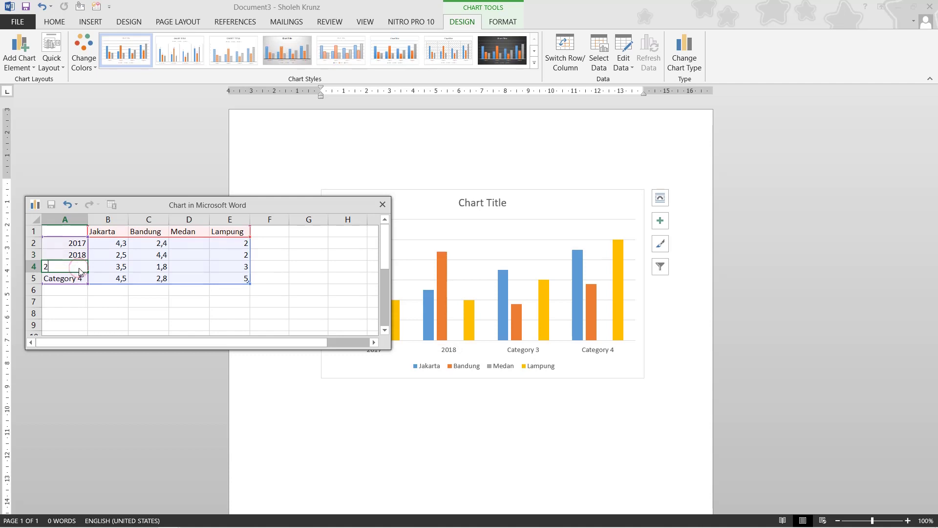
pyautogui.write('2019')
pyautogui.click(77, 279)
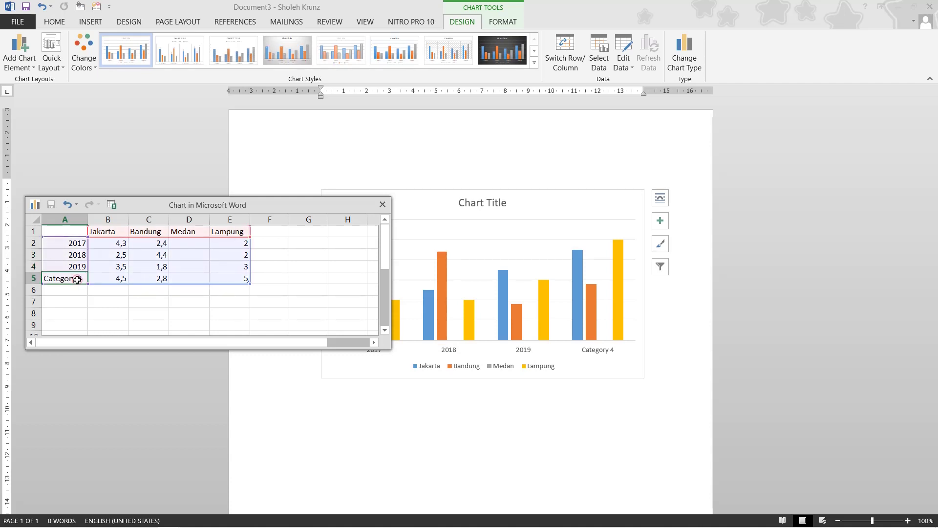
pyautogui.write('2020')
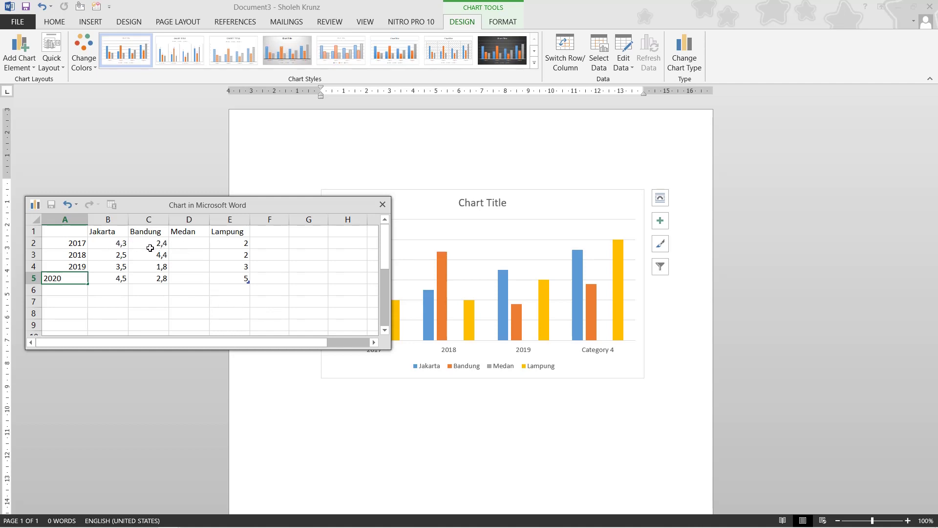
# Enter Medan's values: 2 for 2017, 3,2 for 2019 and 6 for 2020
pyautogui.click(118, 244)
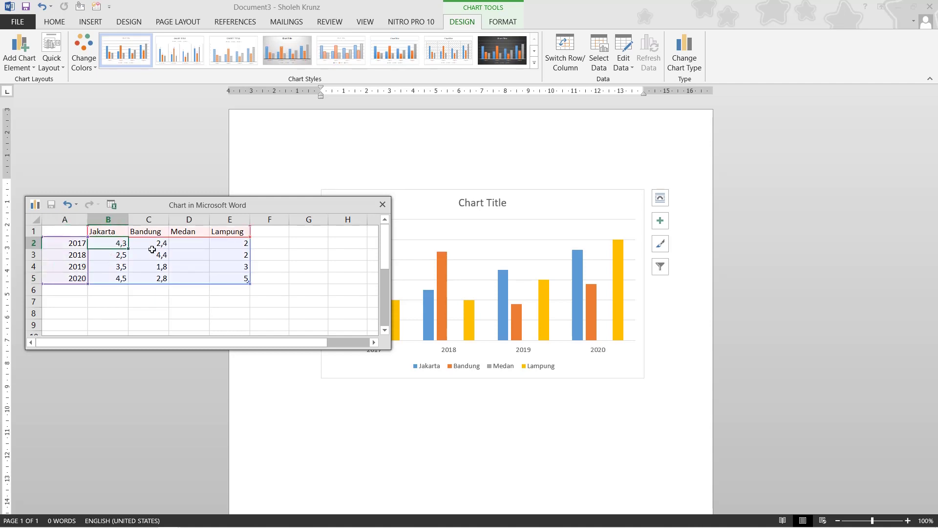
pyautogui.click(199, 246)
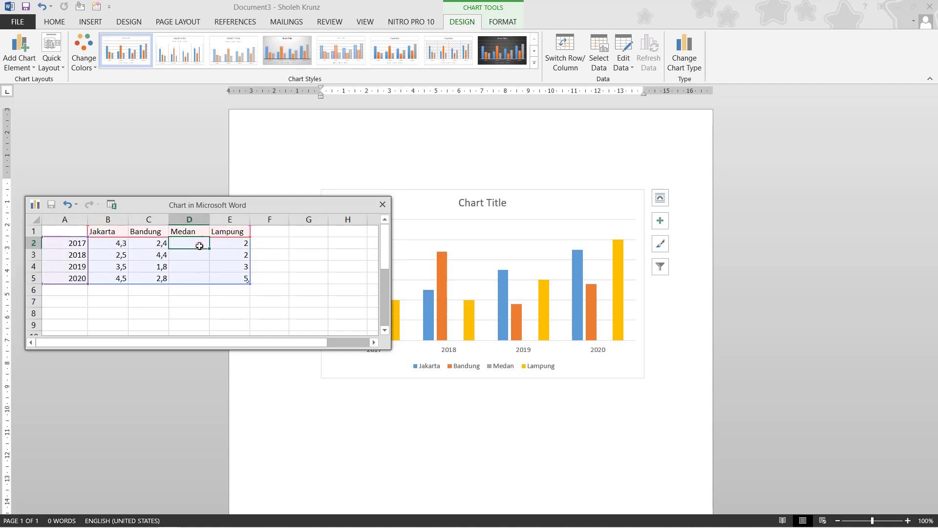
pyautogui.write('2')
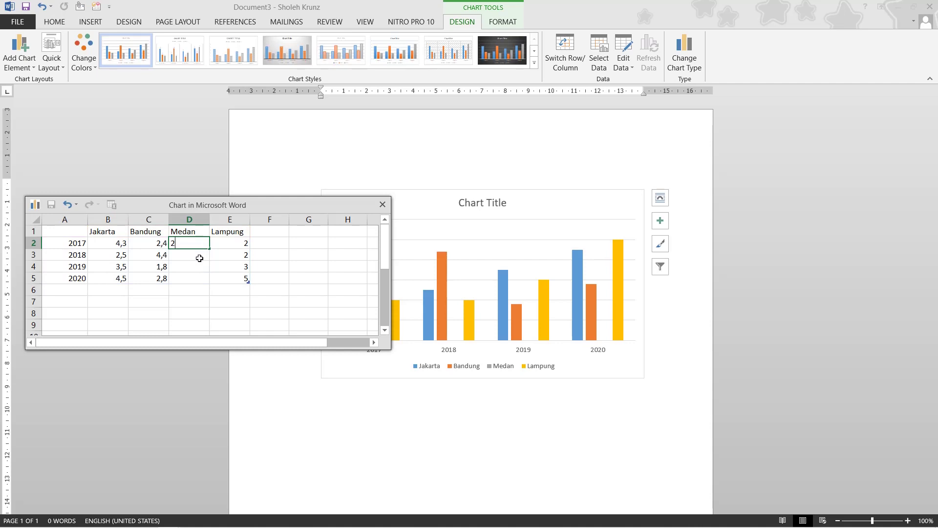
pyautogui.click(199, 258)
pyautogui.click(201, 270)
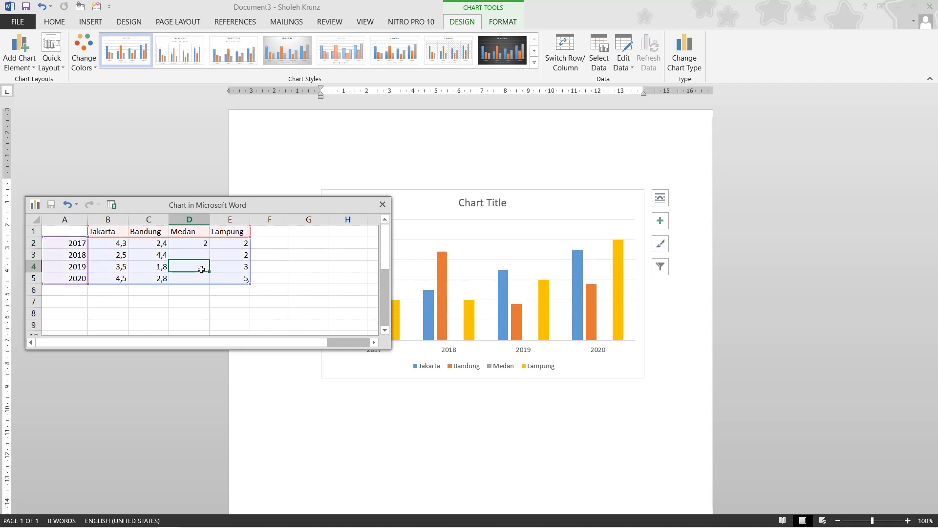
pyautogui.write('3,2')
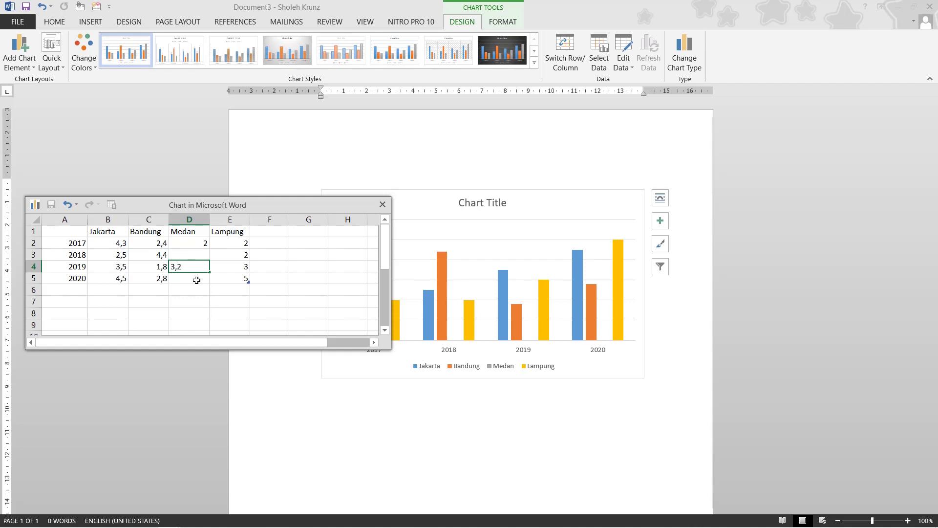
pyautogui.click(197, 280)
pyautogui.write('6')
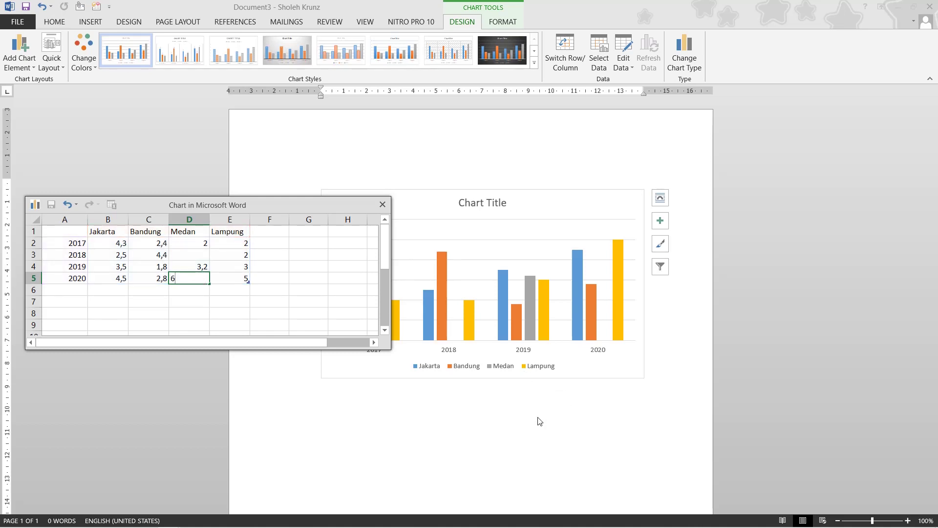
# Maximize and then close the Chart in Microsoft Word data window
pyautogui.click(485, 416)
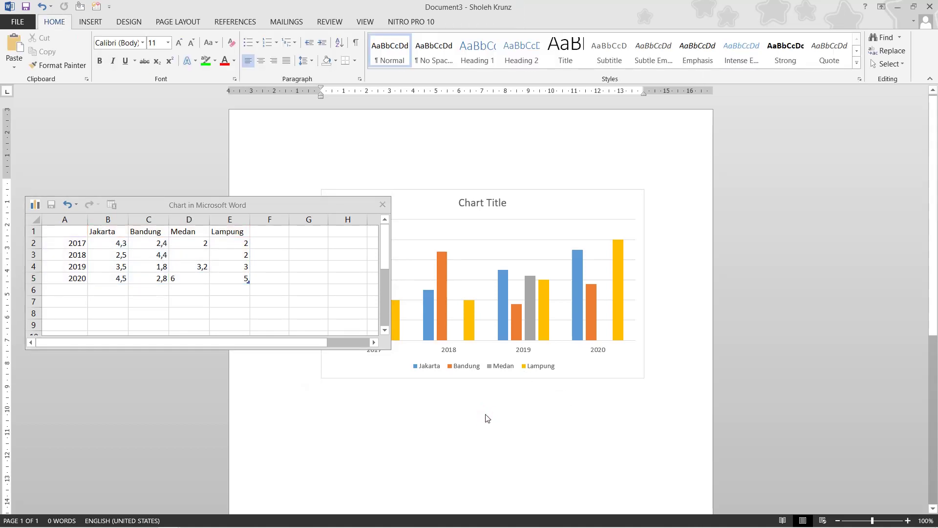
pyautogui.doubleClick(308, 203)
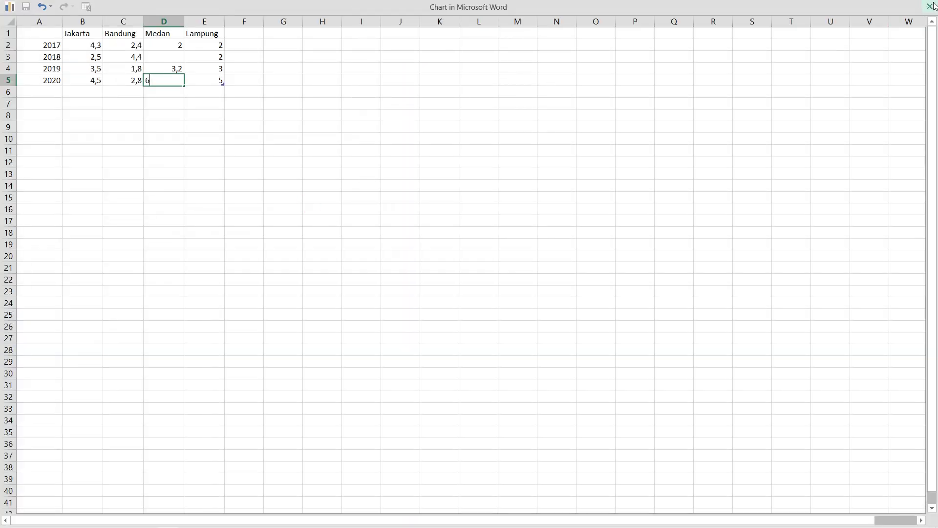
pyautogui.click(930, 6)
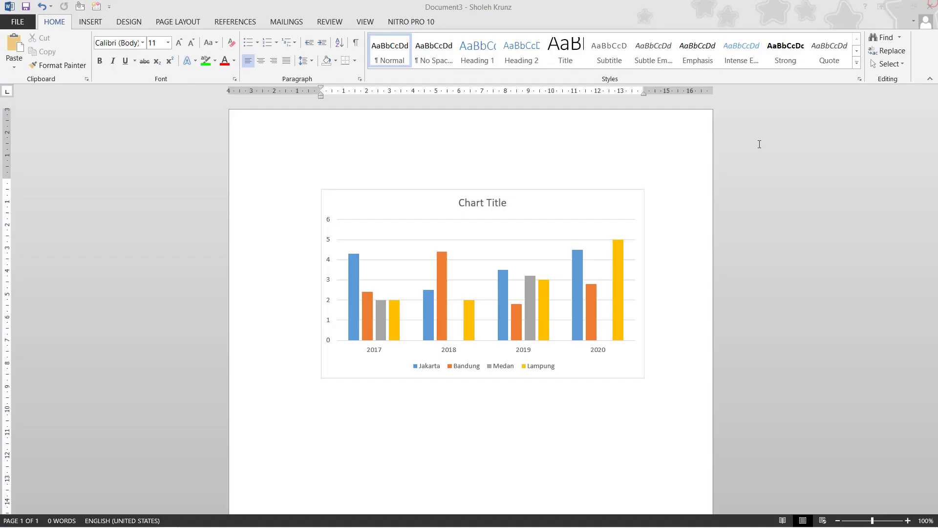
# Select the column chart and bring up its Chart Tools DESIGN options
pyautogui.click(477, 248)
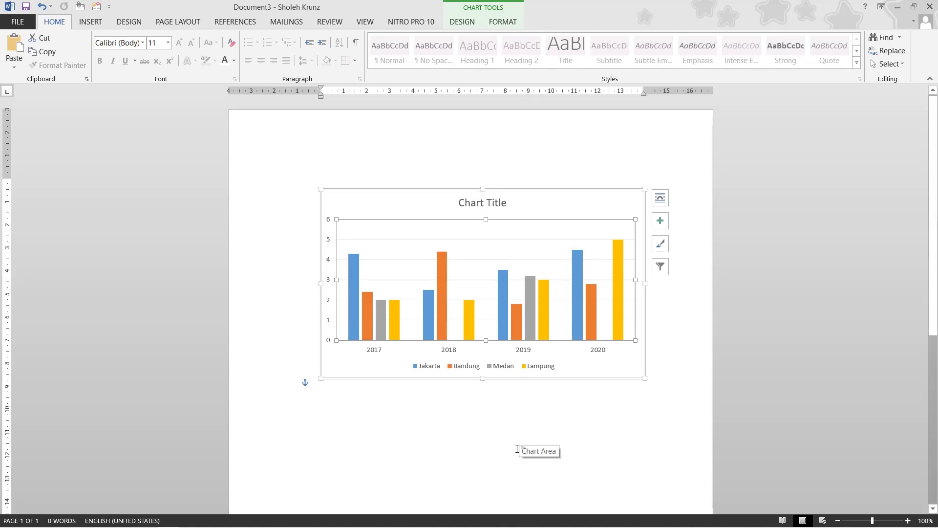
pyautogui.click(437, 436)
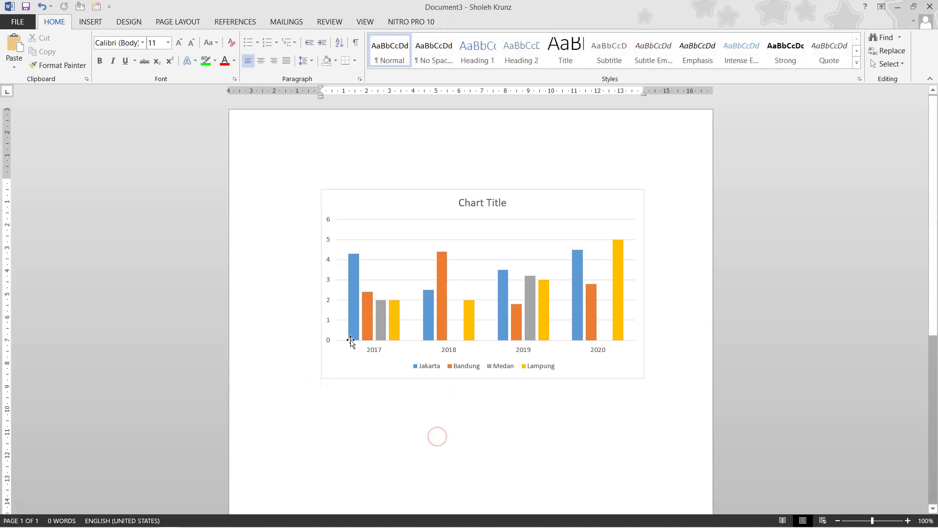
pyautogui.click(420, 281)
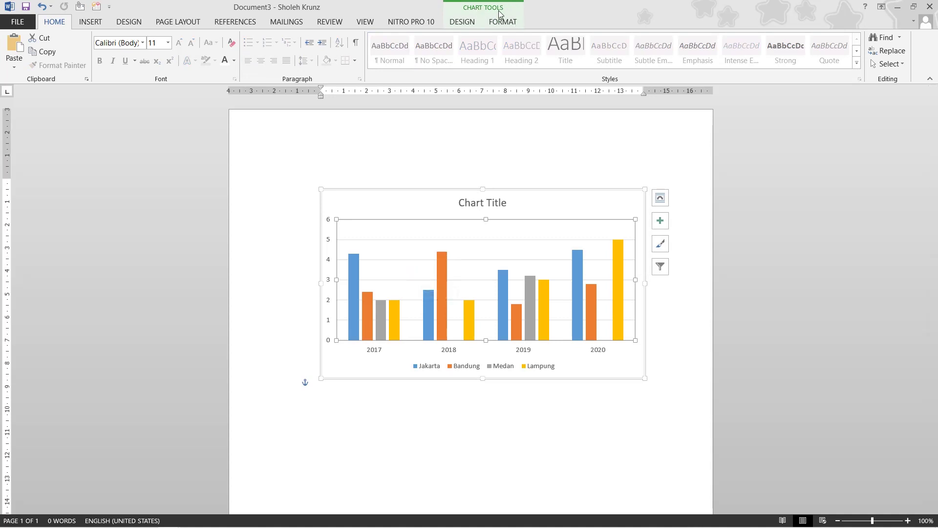
pyautogui.click(459, 23)
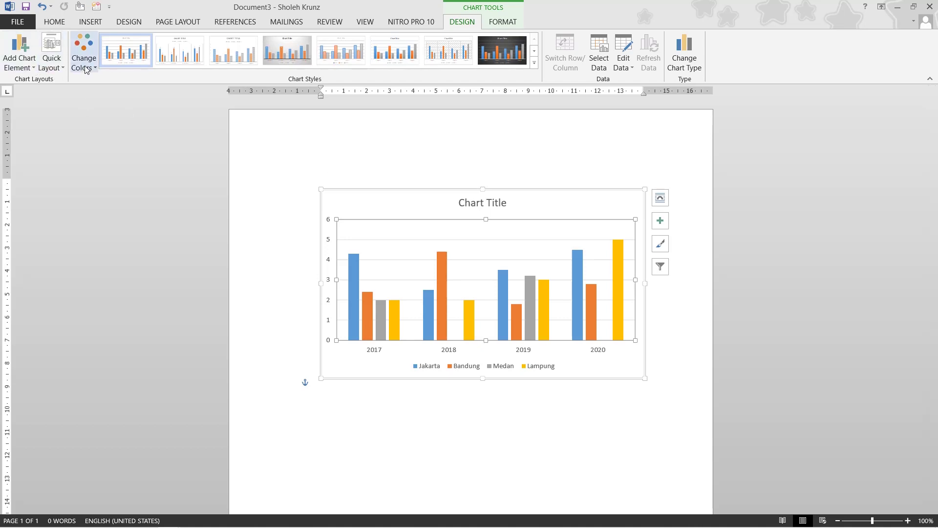
# Apply Quick Layout 5 to add a vertical axis title and data table
pyautogui.click(52, 61)
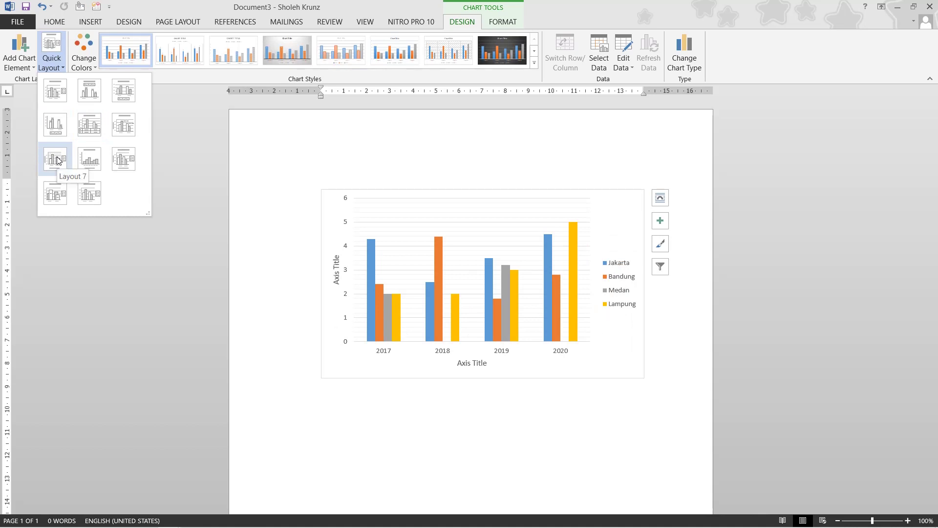
pyautogui.click(89, 124)
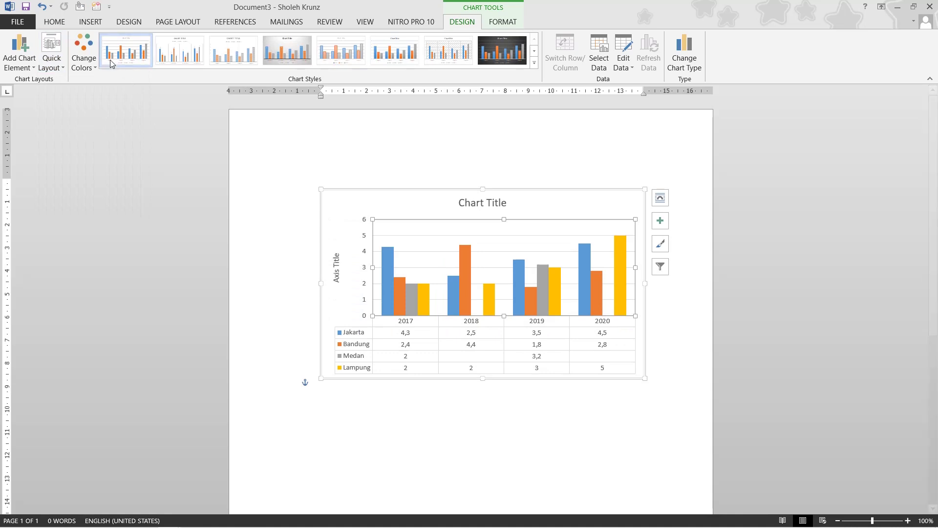
# Recolour the chart with the green, blue and yellow colourful palette
pyautogui.click(89, 63)
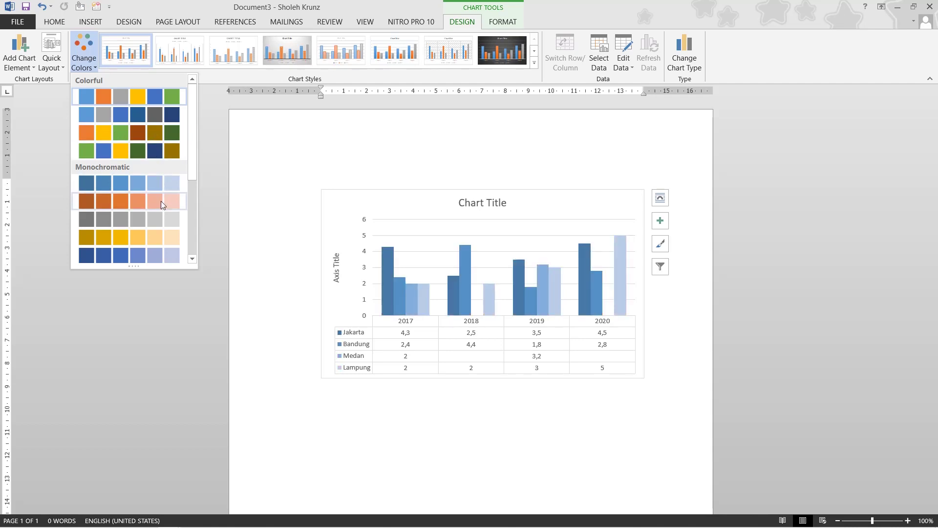
pyautogui.click(159, 153)
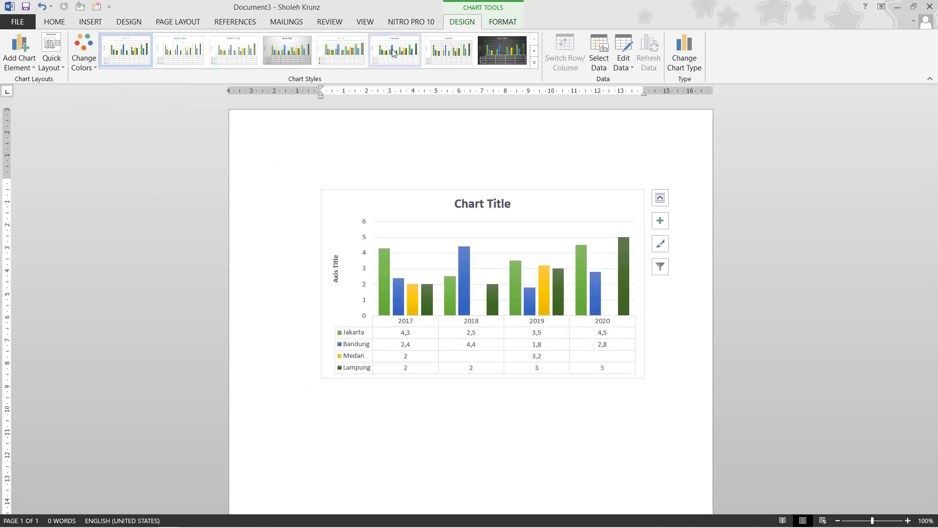
# Apply the dark outlined-column style from the full Chart Styles gallery
pyautogui.click(535, 65)
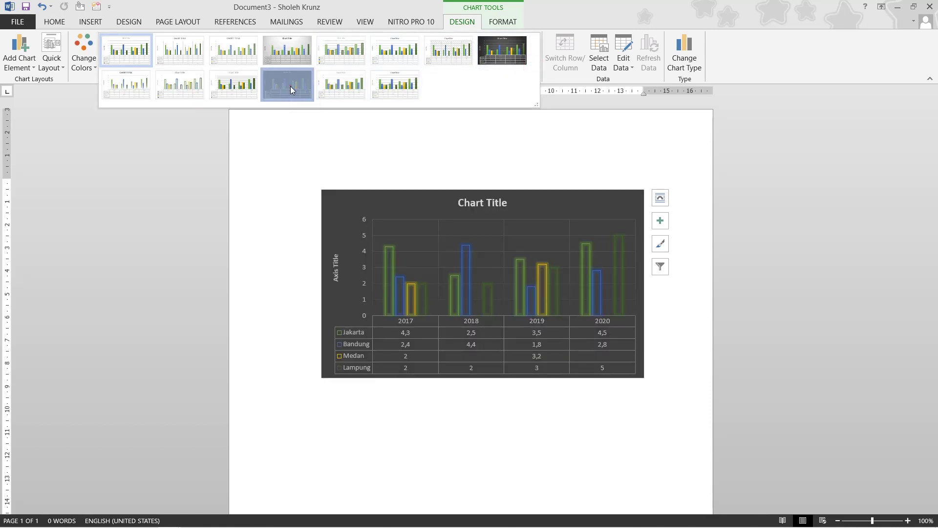
pyautogui.click(290, 86)
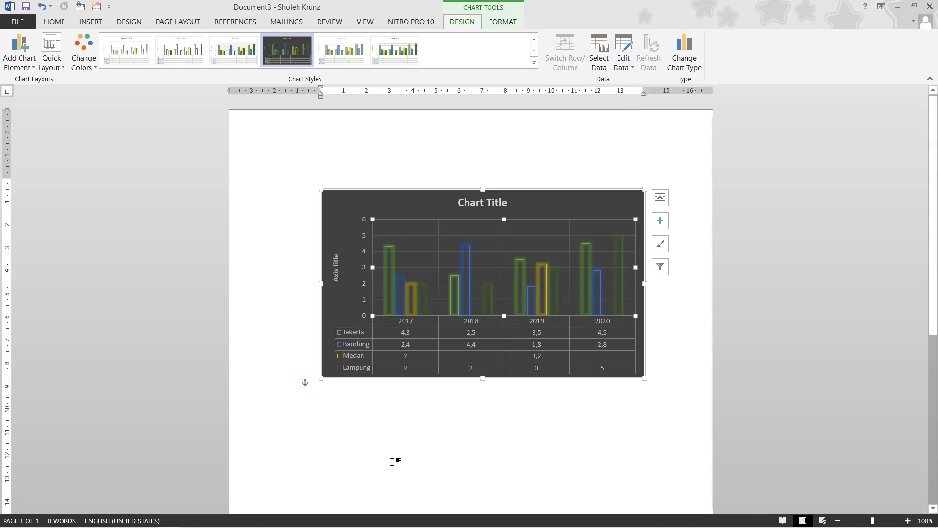
# In the chart data sheet, enter 3 in cell D3 and rename header D1 from Medan to Surabaya
pyautogui.click(623, 47)
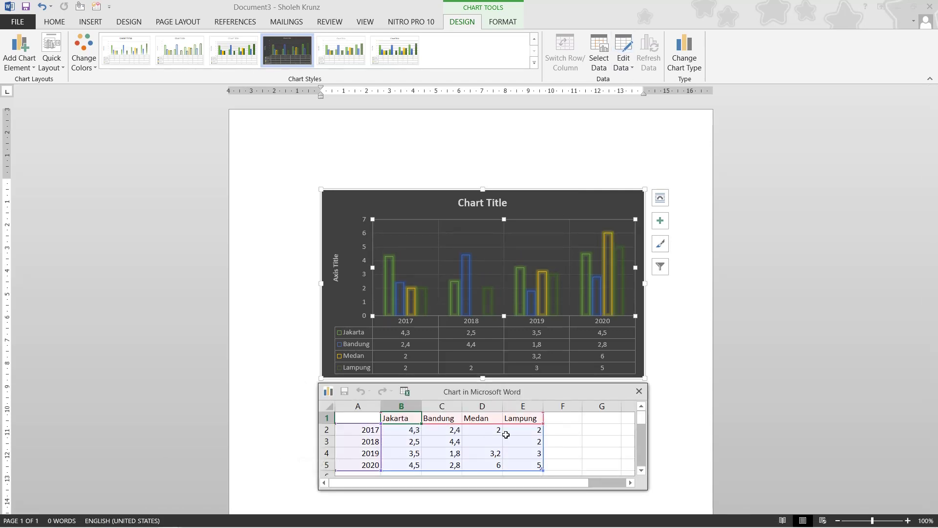
pyautogui.click(493, 446)
pyautogui.write('3')
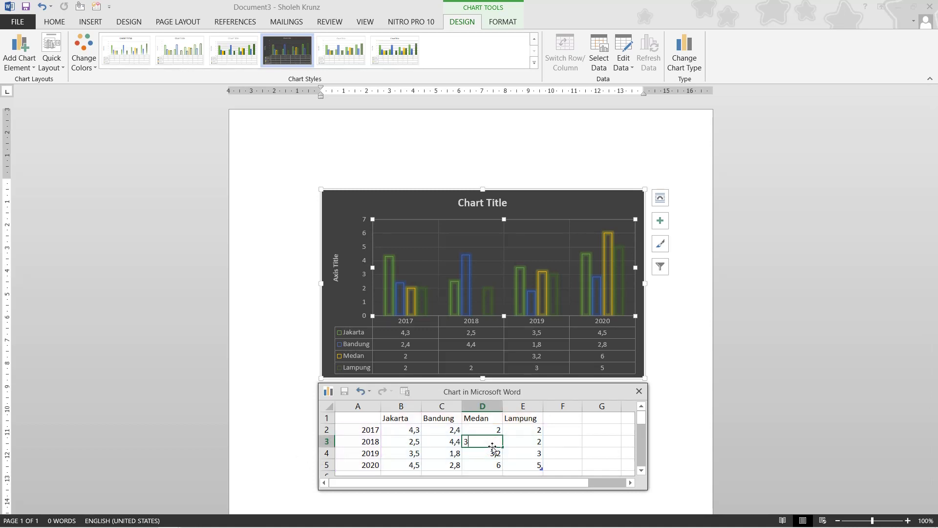
pyautogui.click(470, 418)
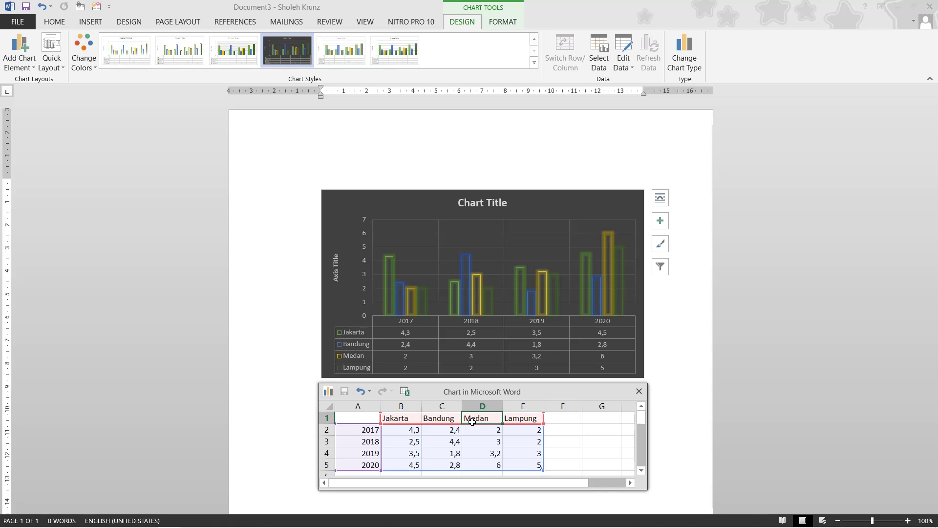
pyautogui.write('Surabaya')
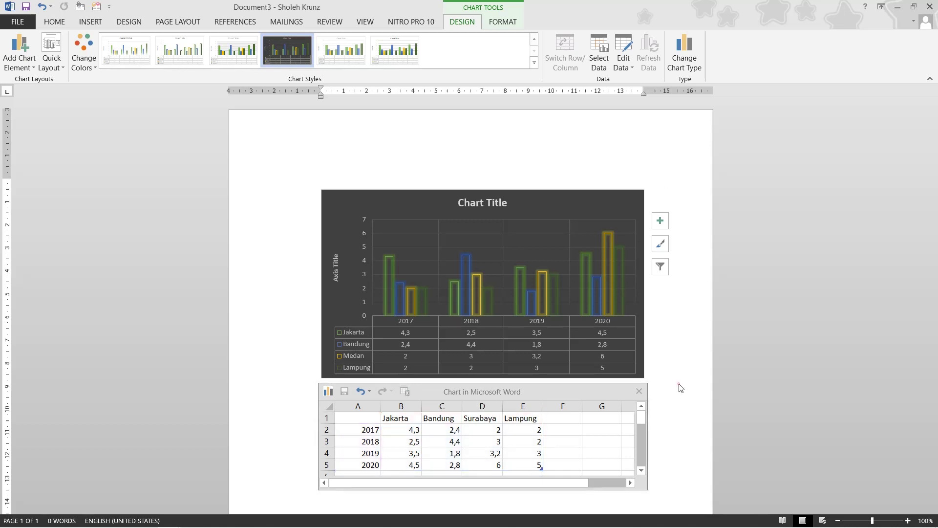
pyautogui.click(679, 389)
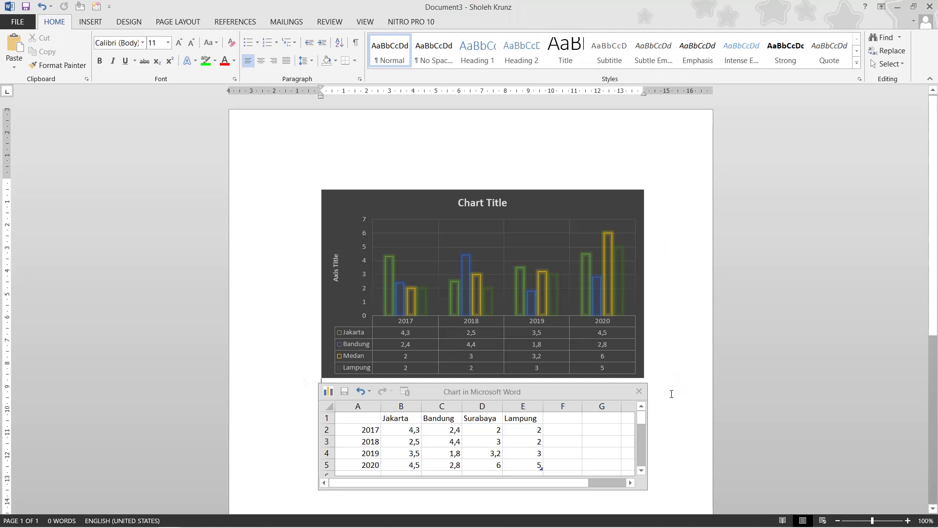
# Close the data sheet and turn on the chart title and both axis titles from Chart Elements
pyautogui.click(640, 392)
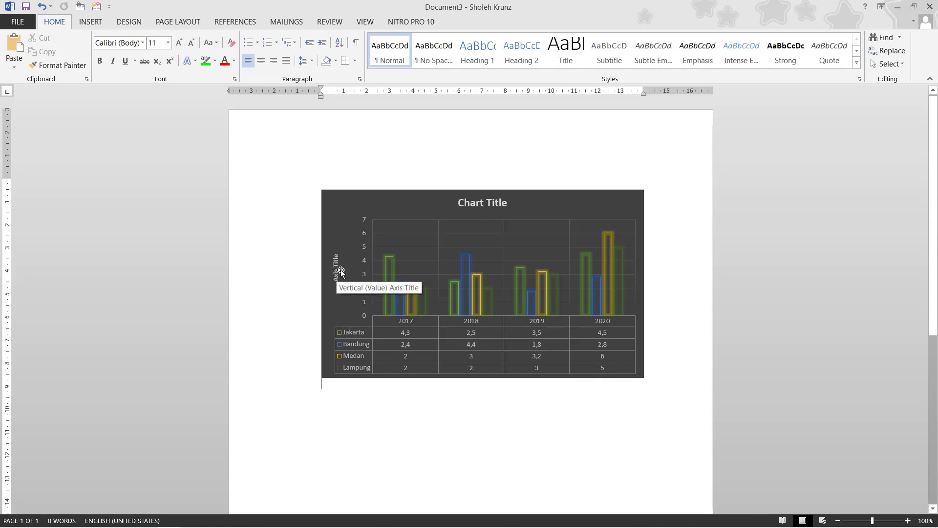
pyautogui.click(500, 204)
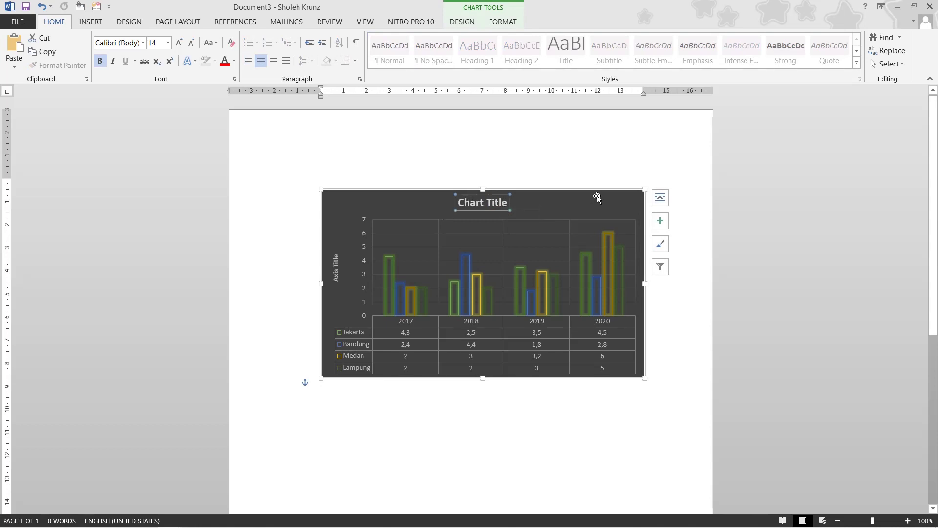
pyautogui.click(660, 222)
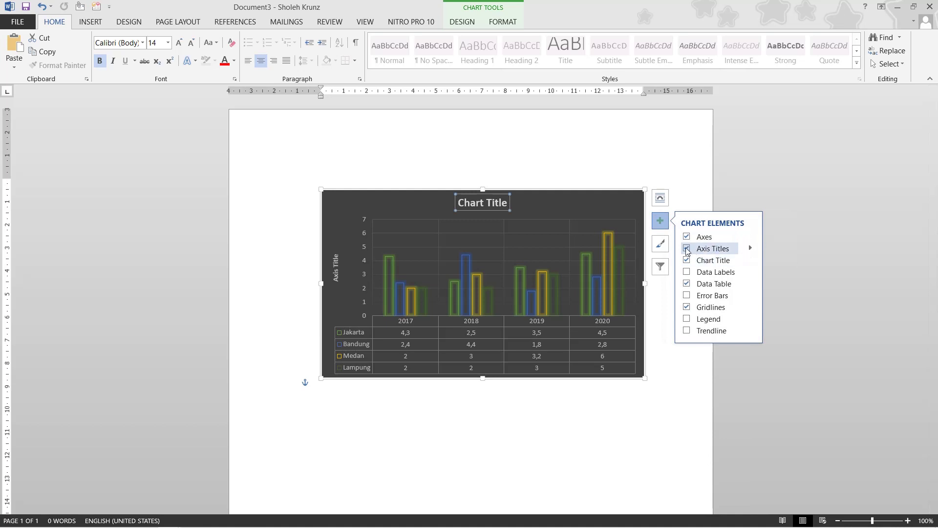
pyautogui.click(687, 249)
pyautogui.click(687, 249)
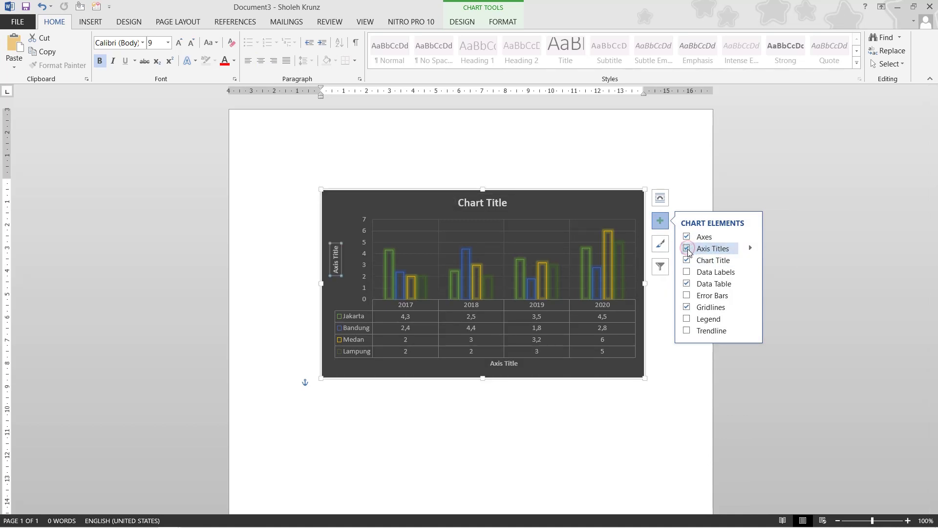
pyautogui.click(687, 260)
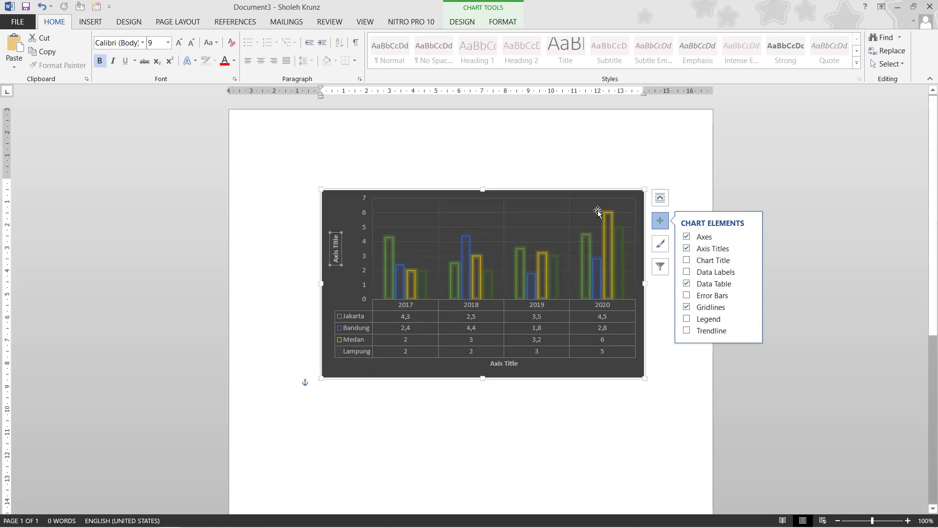
pyautogui.click(687, 261)
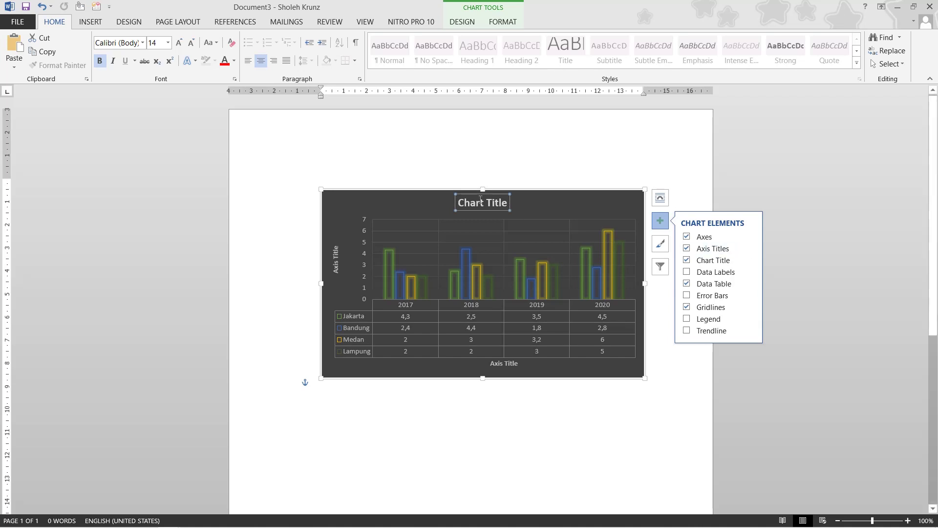
pyautogui.click(480, 201)
# Replace the chart title placeholder with 'Perkembangan Penduduk Di Indonesia'
pyautogui.tripleClick(480, 200)
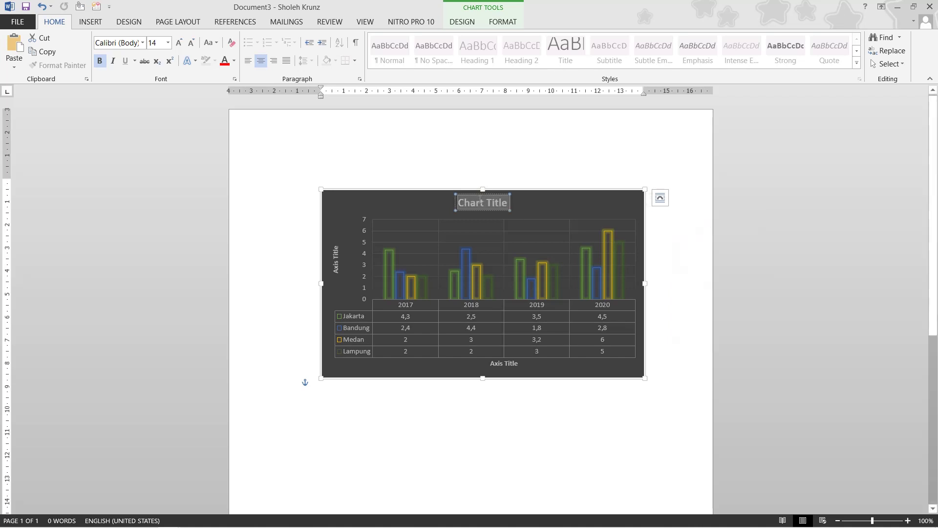
pyautogui.write('Perkembang')
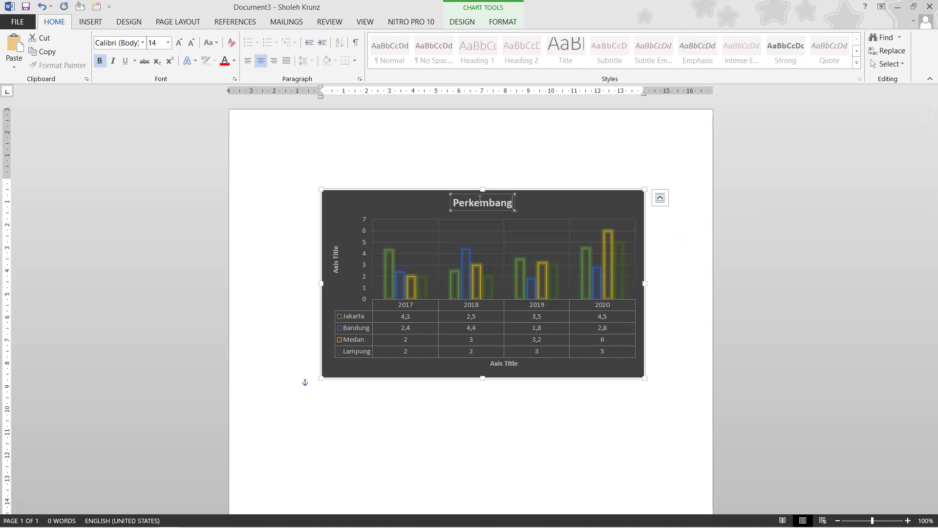
pyautogui.write('an Pe')
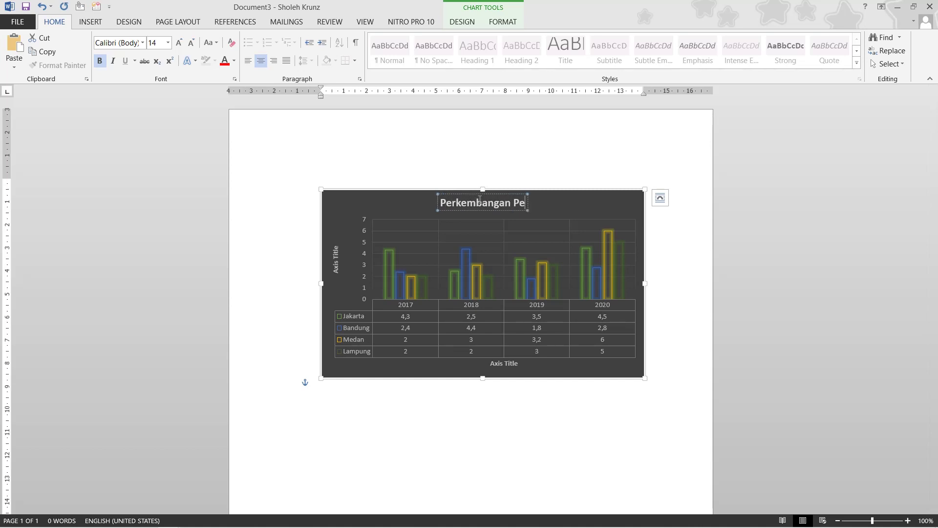
pyautogui.write('nduduk')
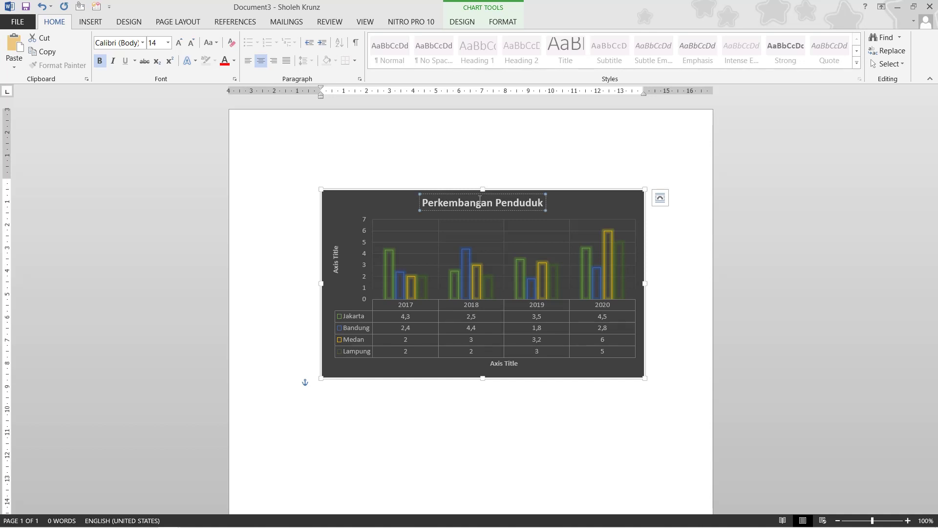
pyautogui.write(' Di')
pyautogui.write(' In')
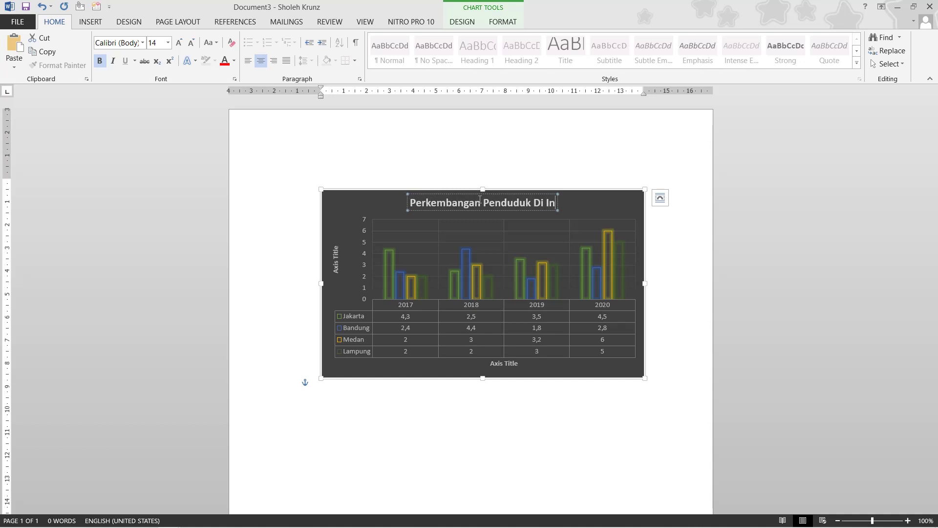
pyautogui.write('donesia')
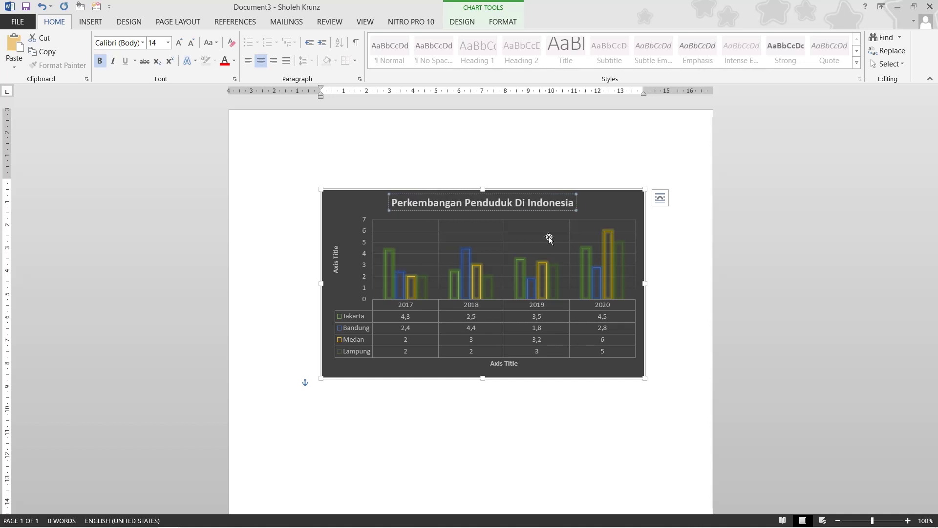
pyautogui.click(548, 401)
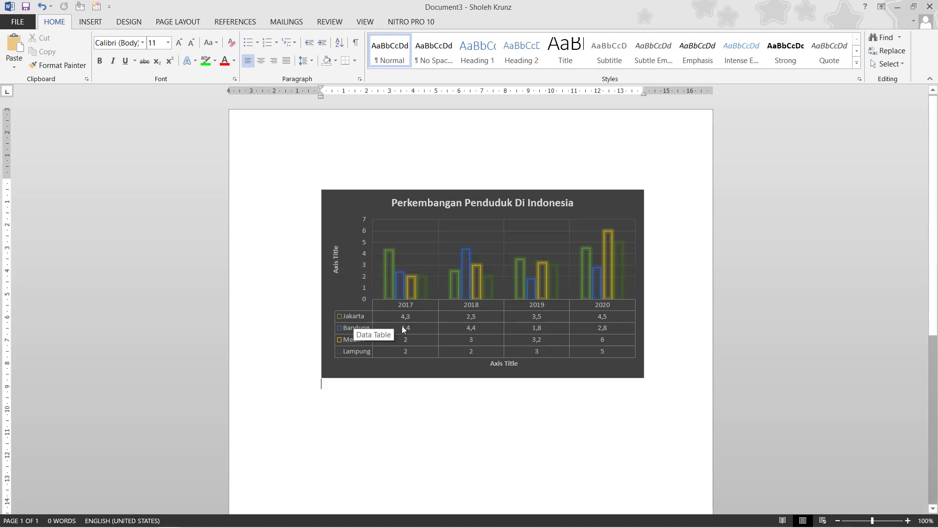
# Rename the horizontal axis title to 'Tahun'
pyautogui.click(508, 365)
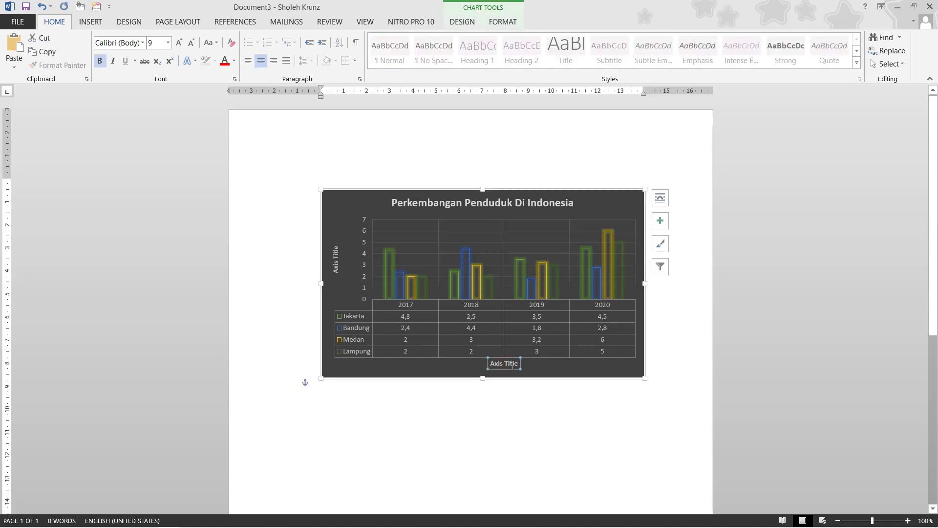
pyautogui.doubleClick(512, 364)
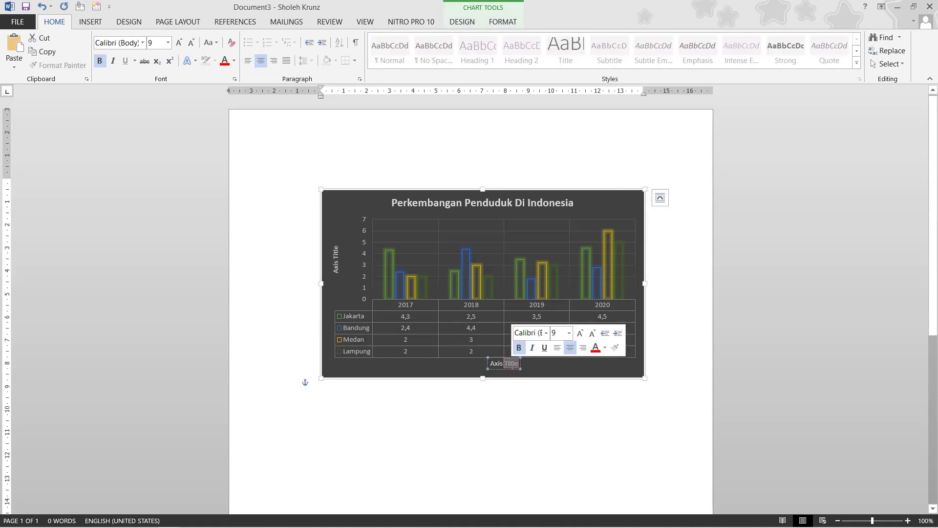
pyautogui.press('BackSpace')
pyautogui.press('BackSpace')
pyautogui.press('BackSpace')
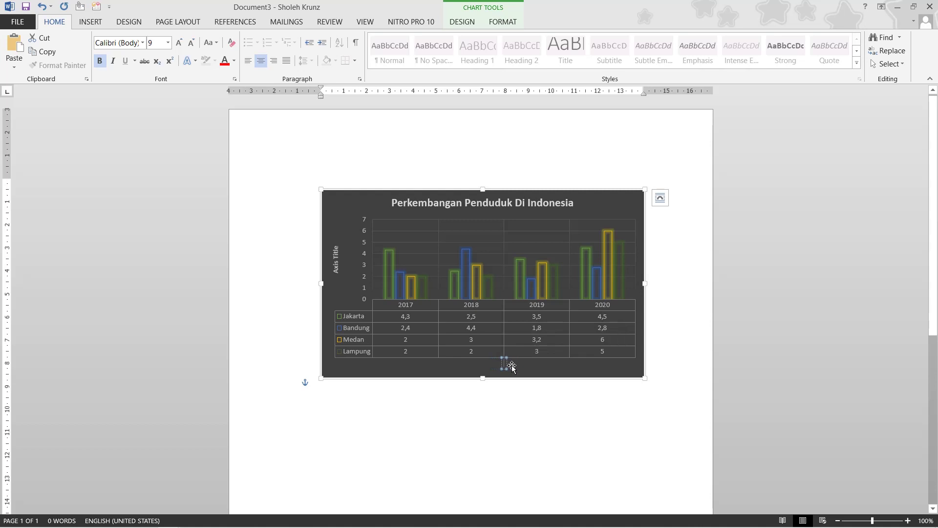
pyautogui.write('Tahun')
# Replace the vertical axis title text with 'Jumlah'
pyautogui.click(336, 264)
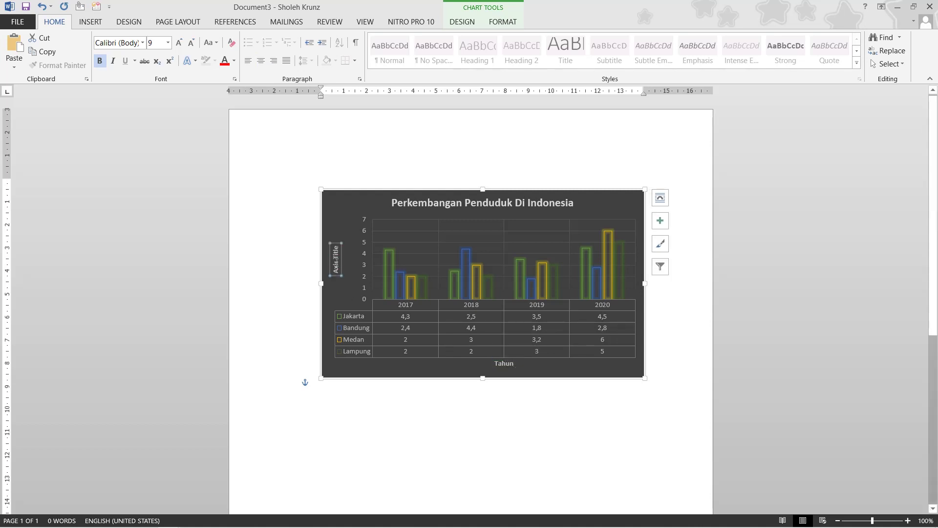
pyautogui.doubleClick(336, 264)
pyautogui.press('BackSpace')
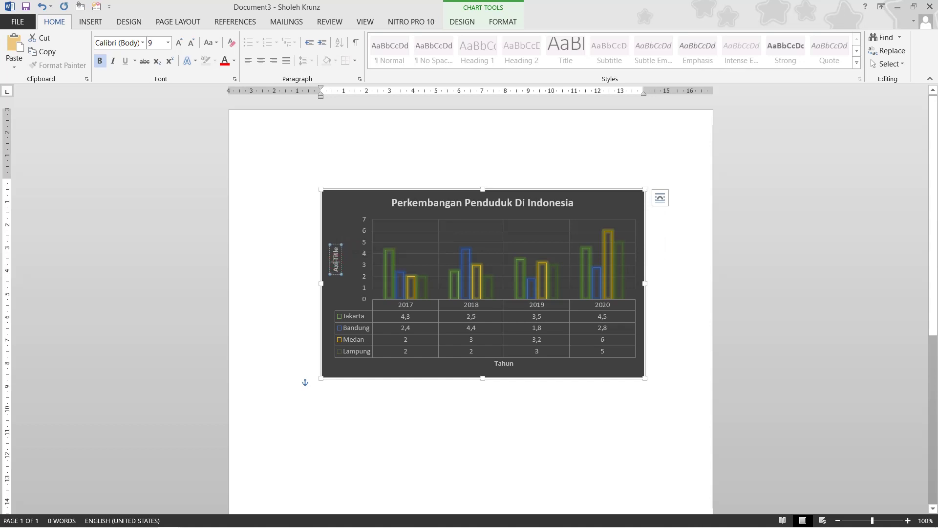
pyautogui.doubleClick(337, 260)
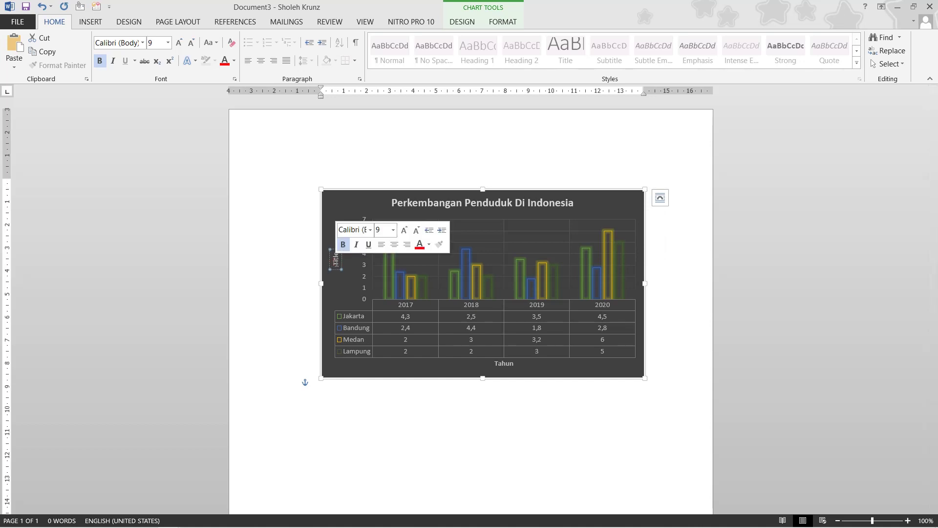
pyautogui.write('J')
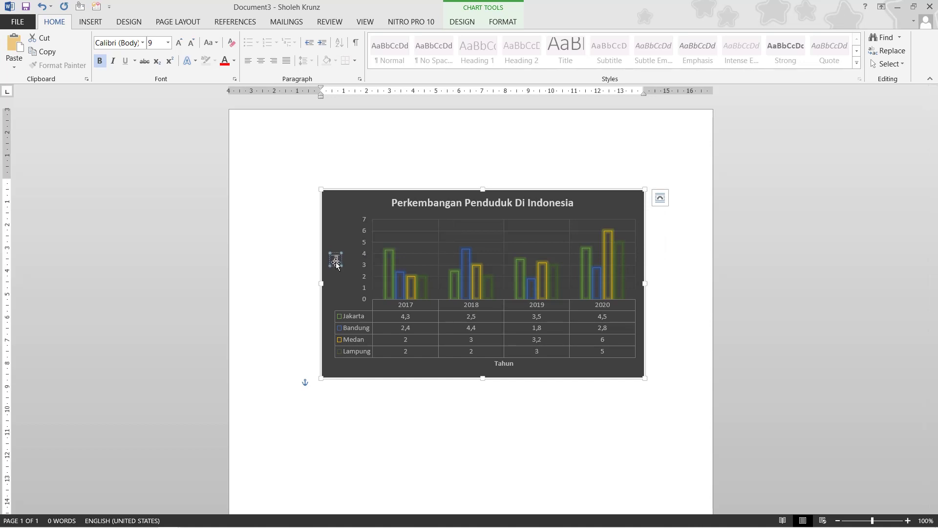
pyautogui.write('umlah')
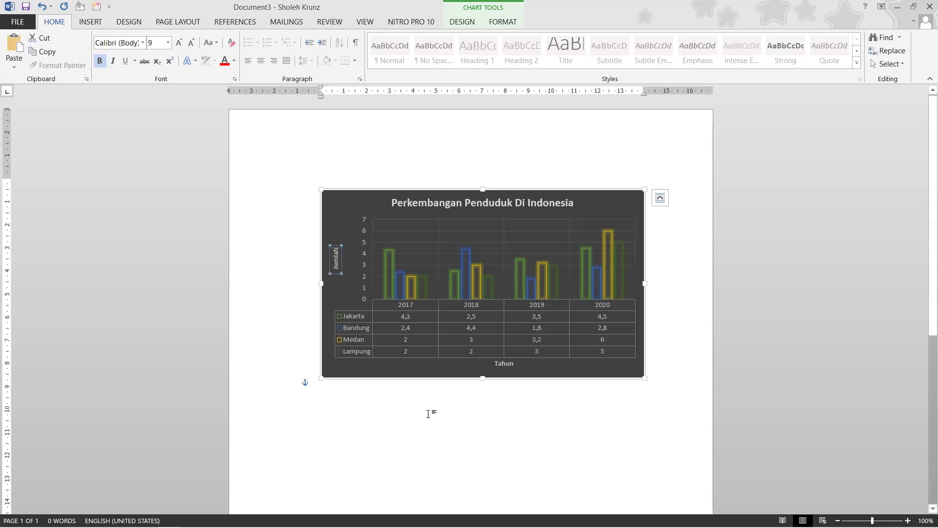
pyautogui.click(457, 437)
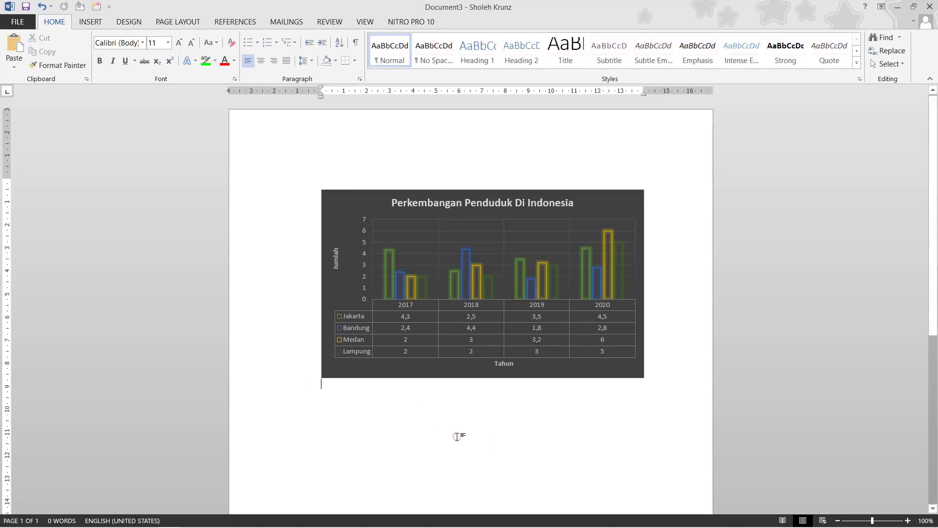
# Switch the chart to the light style with solid coloured bars on white
pyautogui.click(584, 248)
pyautogui.click(465, 22)
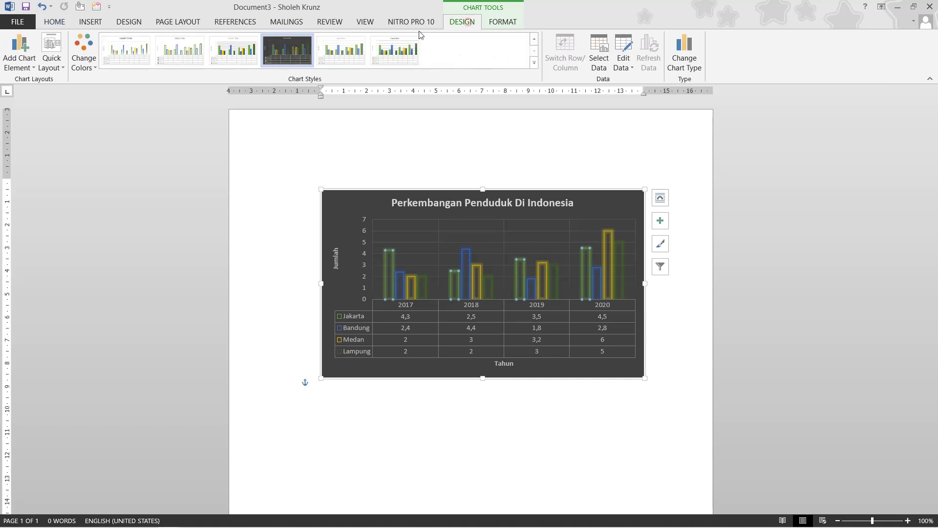
pyautogui.click(143, 51)
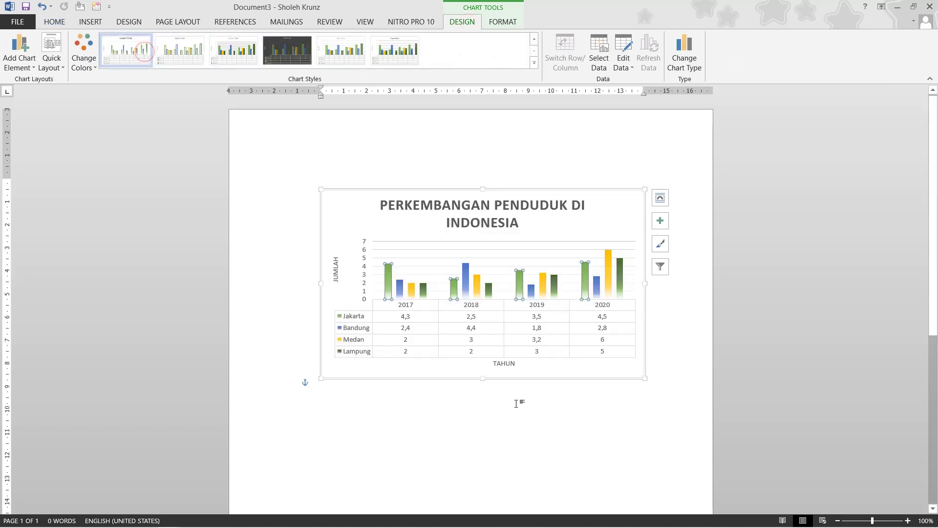
pyautogui.click(394, 51)
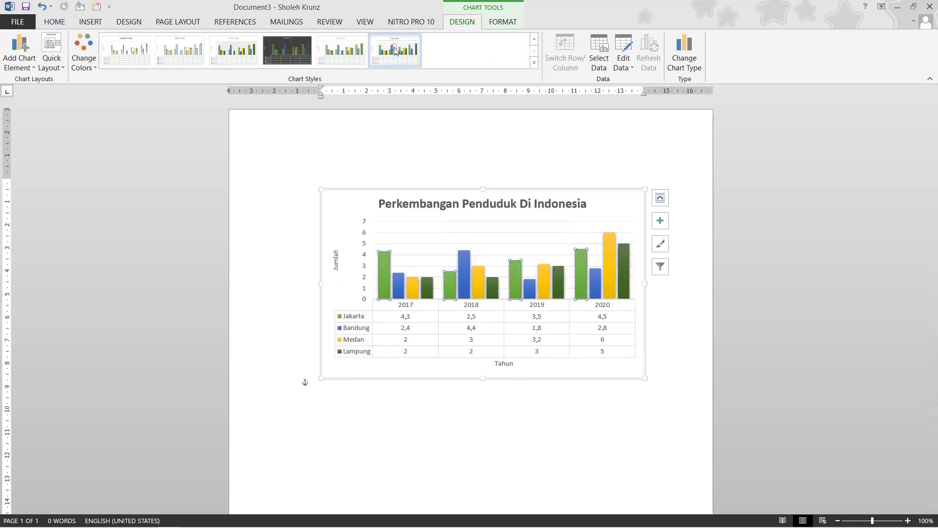
pyautogui.click(586, 412)
# Review the Chart Elements list for the chart, then deselect it
pyautogui.click(587, 236)
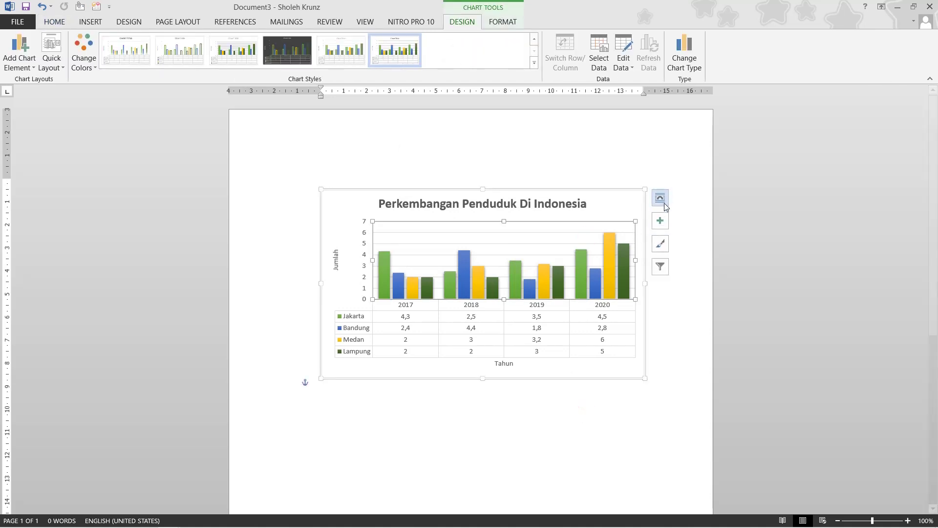
pyautogui.click(660, 221)
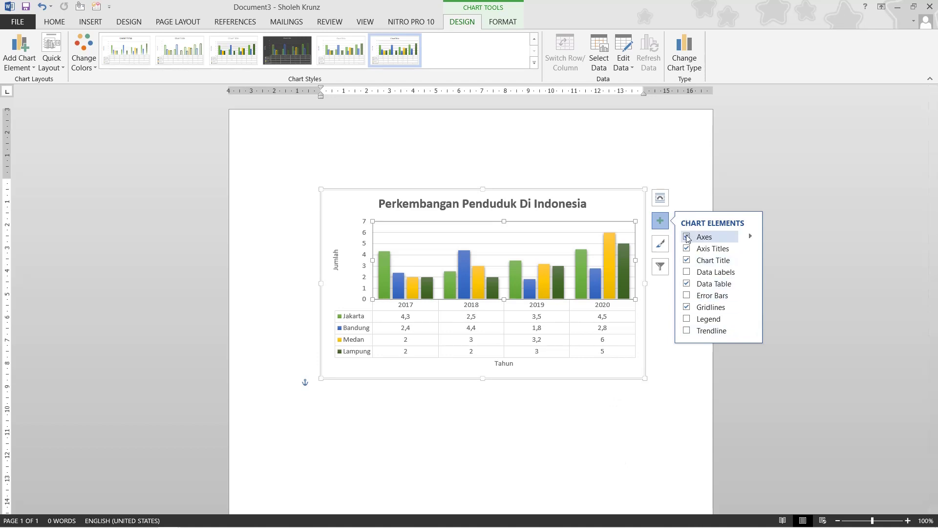
pyautogui.click(617, 415)
pyautogui.click(616, 416)
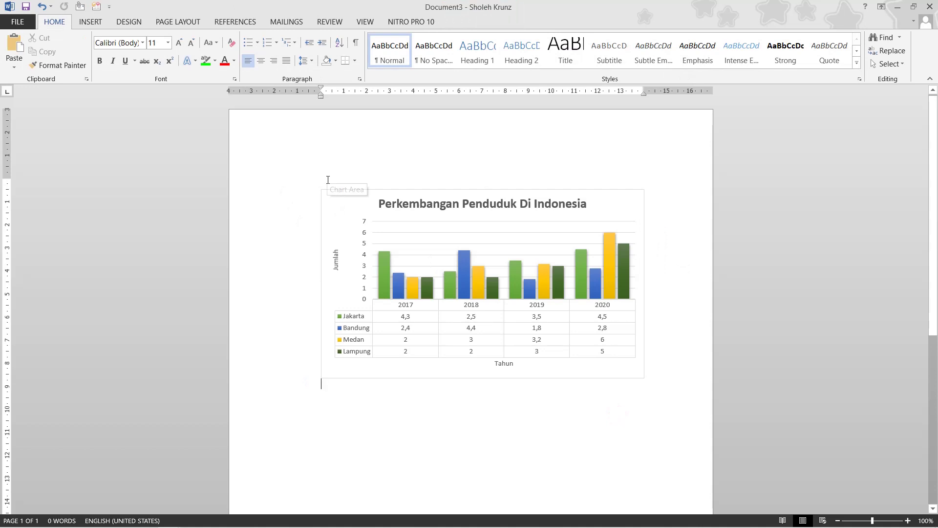
# Move the chart lower and generate sample paragraphs above it with =rand()
pyautogui.moveTo(374, 204); pyautogui.dragTo(380, 282)
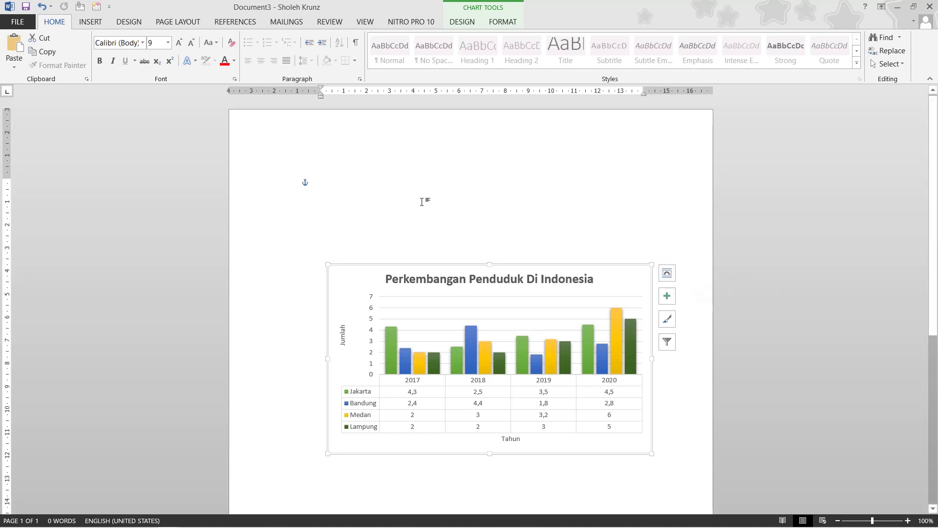
pyautogui.click(351, 193)
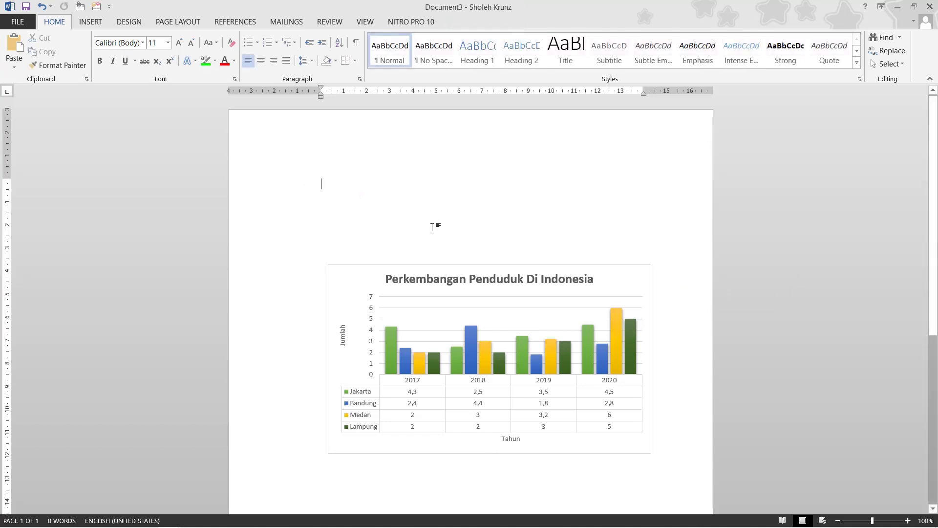
pyautogui.write('=rand(')
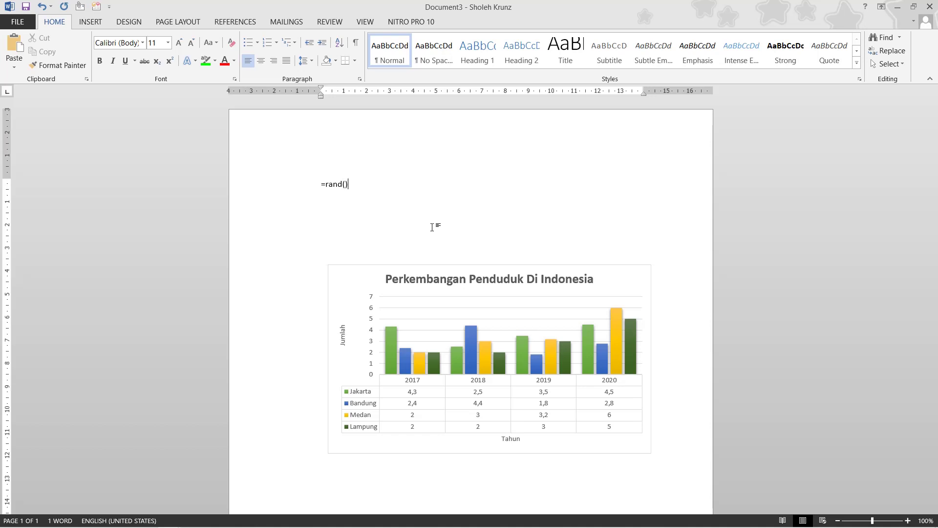
pyautogui.press('Return')
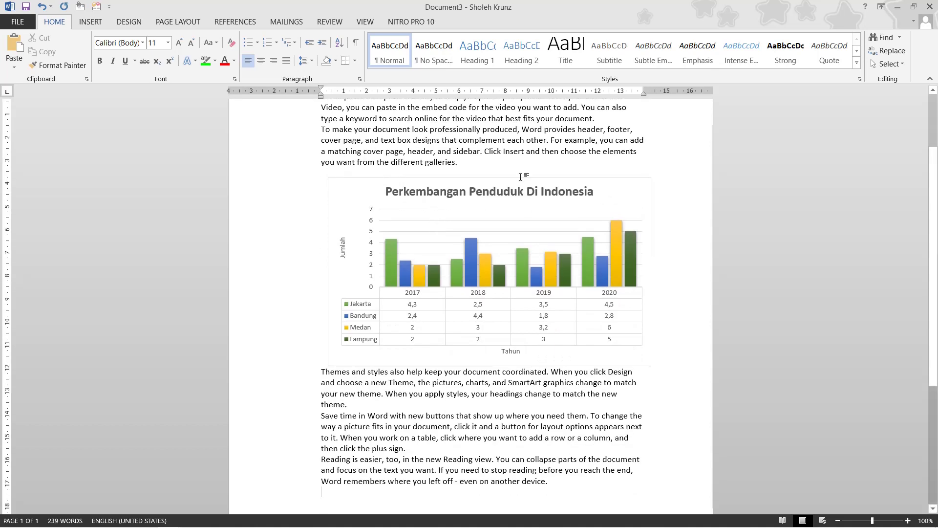
pyautogui.click(595, 203)
# Check the chart's text-wrapping options, then minimize Document3 and Document1
pyautogui.moveTo(595, 203); pyautogui.dragTo(594, 203)
pyautogui.click(667, 185)
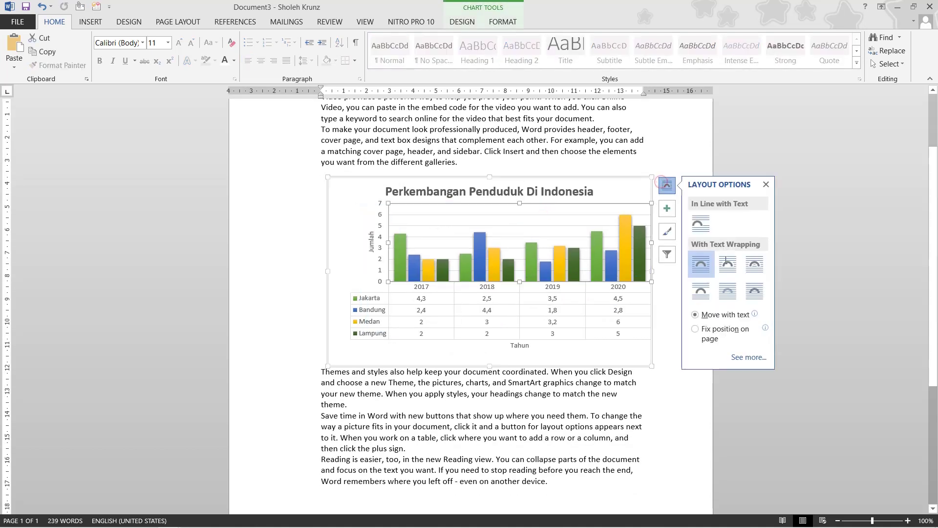
pyautogui.click(788, 161)
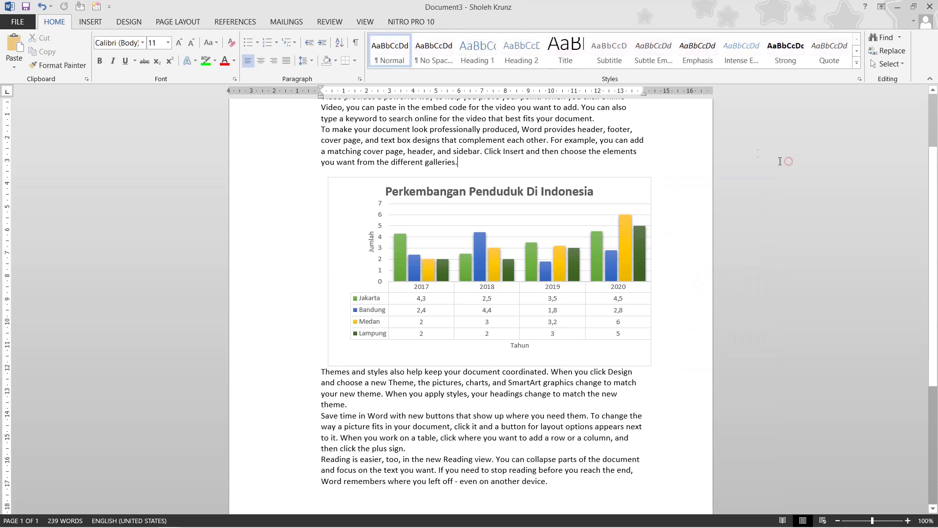
pyautogui.click(495, 224)
pyautogui.click(507, 24)
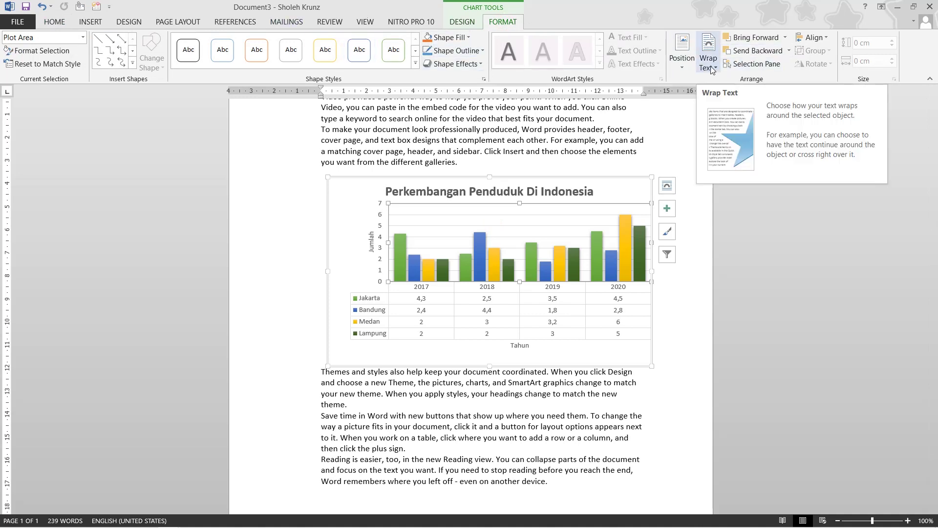
pyautogui.click(897, 14)
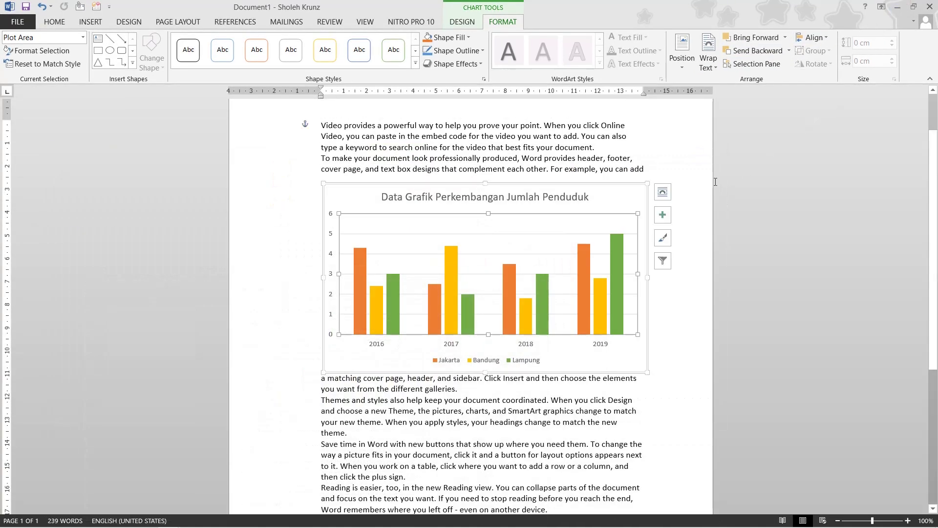
pyautogui.click(898, 7)
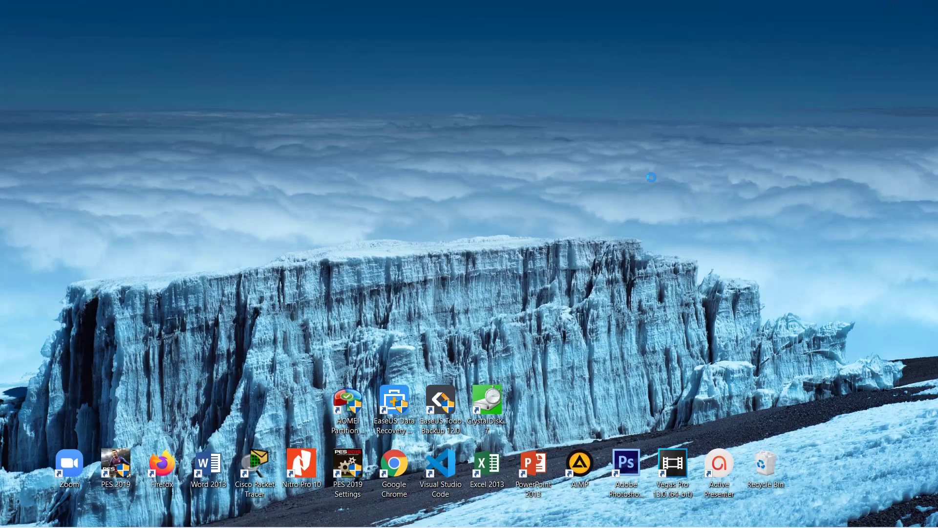
# Refresh the desktop and bring up the ActivePresenter Recording Toolbar from the hidden tray icons
pyautogui.rightClick(647, 89)
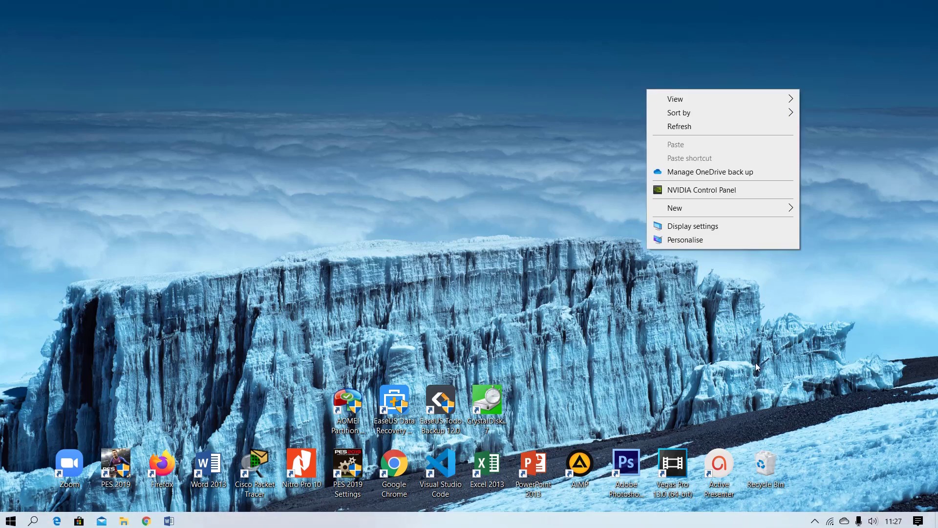
pyautogui.click(707, 128)
pyautogui.moveTo(843, 519)
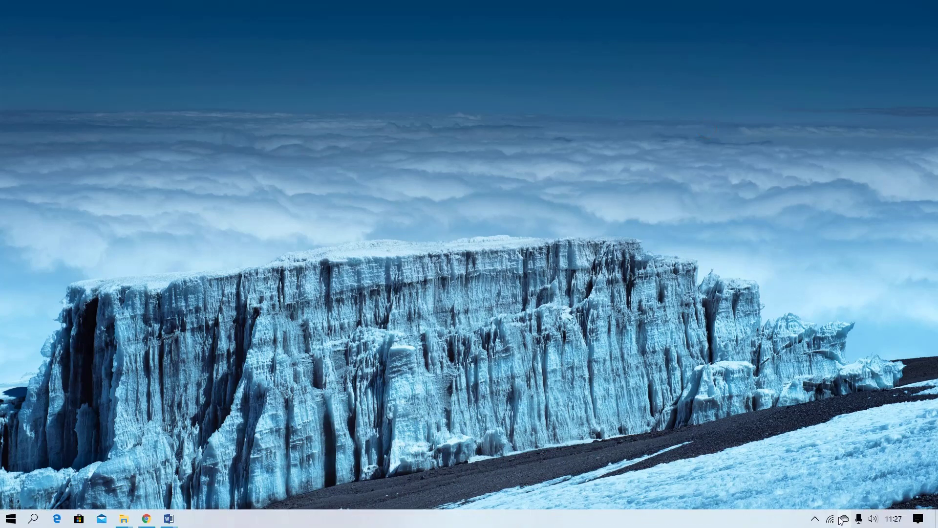
pyautogui.click(815, 519)
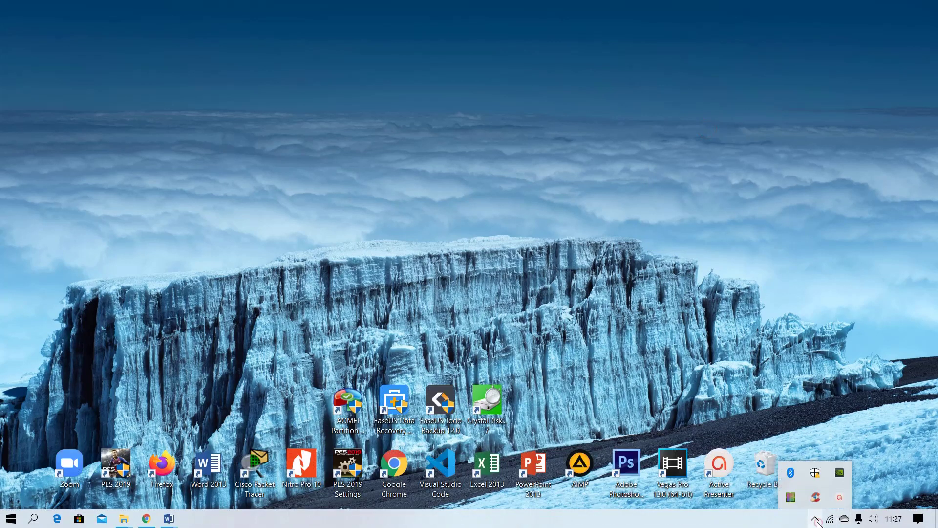
pyautogui.click(837, 500)
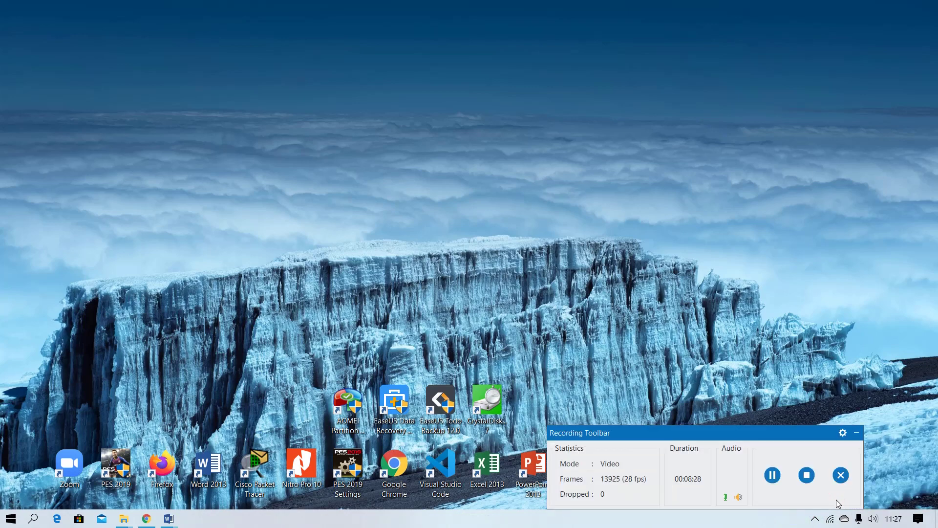